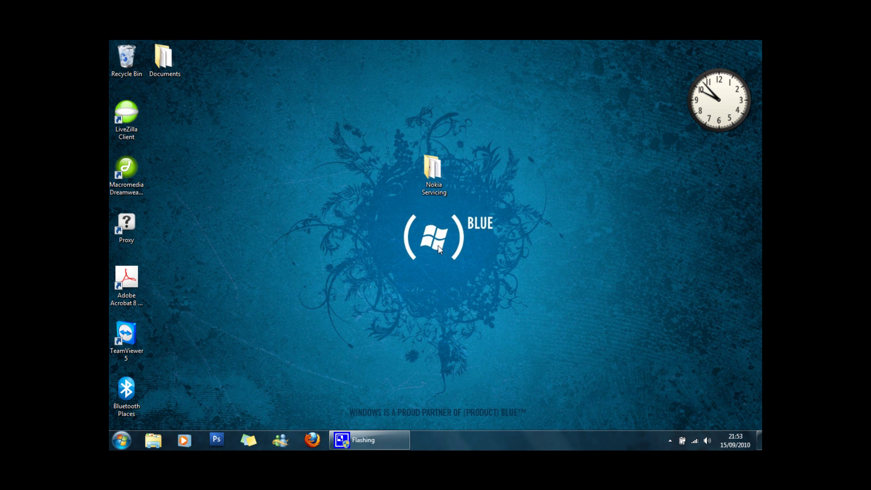
Step: Run OGM PKEY v5 from the Nokia Servicing folder as administrator and launch JAF (main) with the Random PKEY Raskal SN option
double_click(432, 167)
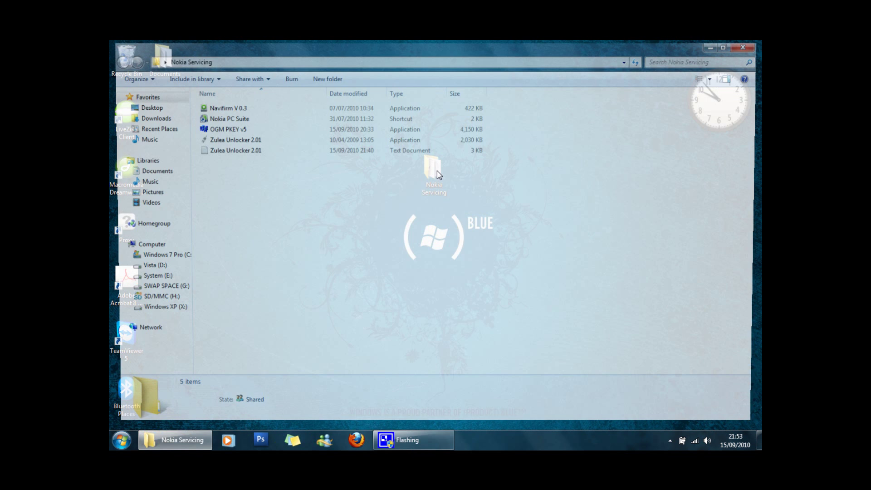
right_click(229, 128)
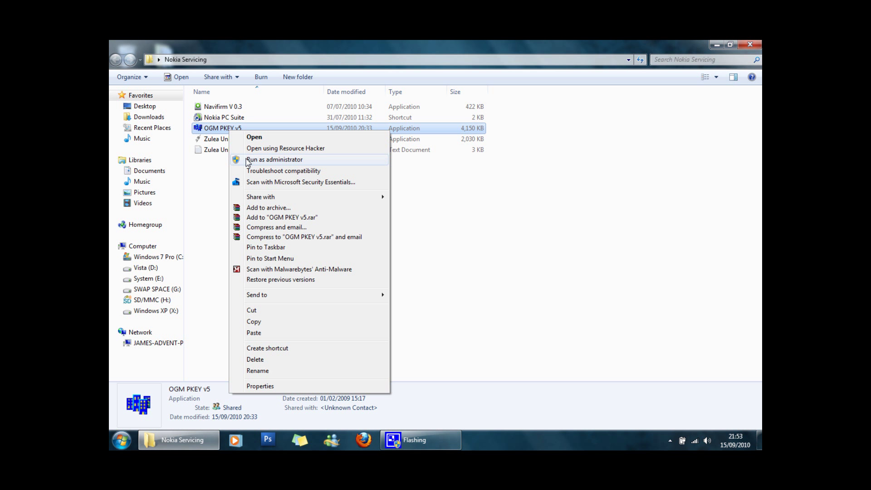
left_click(249, 160)
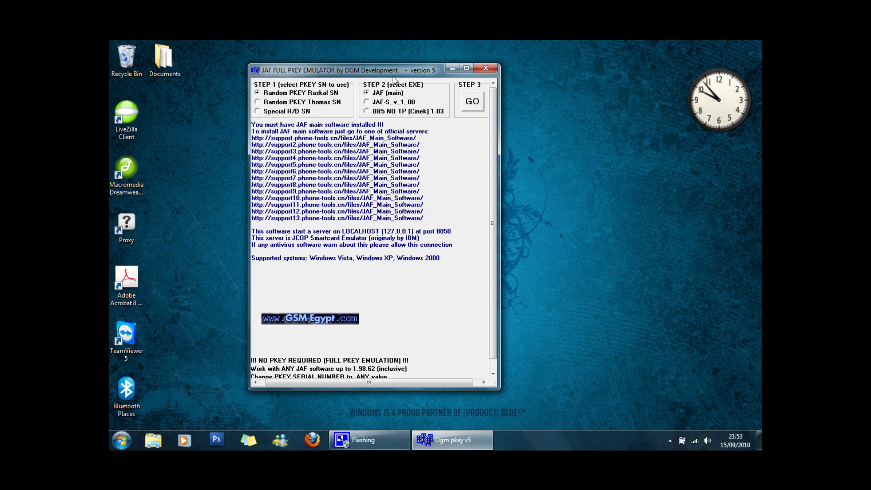
left_click_drag(393, 77, 362, 76)
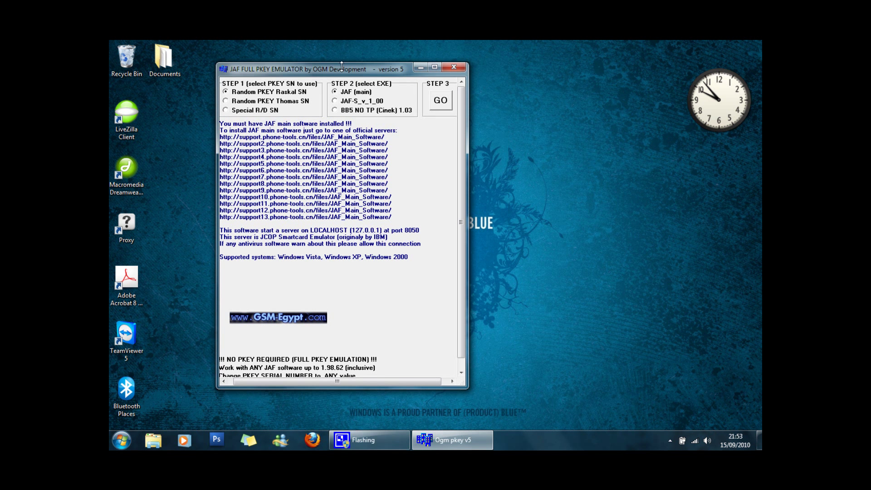
left_click(433, 106)
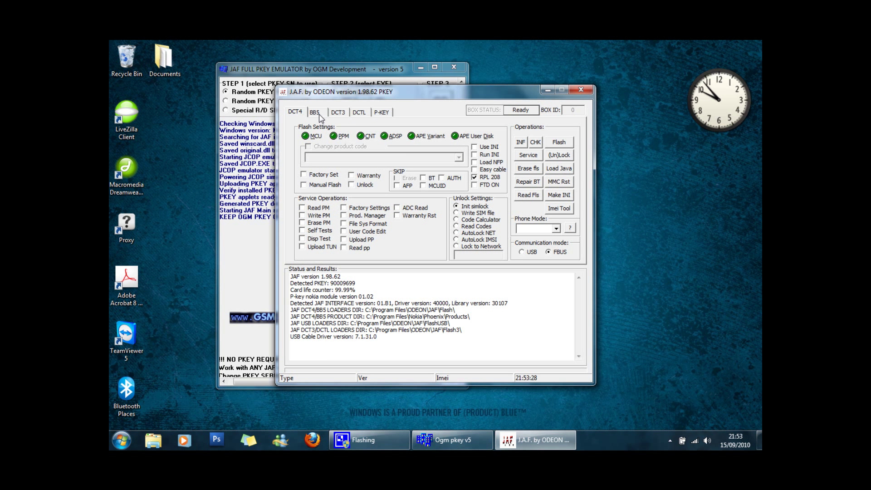
Step: Start the BB5 flash operation in JAF with CRT 308 and CRT BKP enabled, and accept the flashing warning
left_click(319, 115)
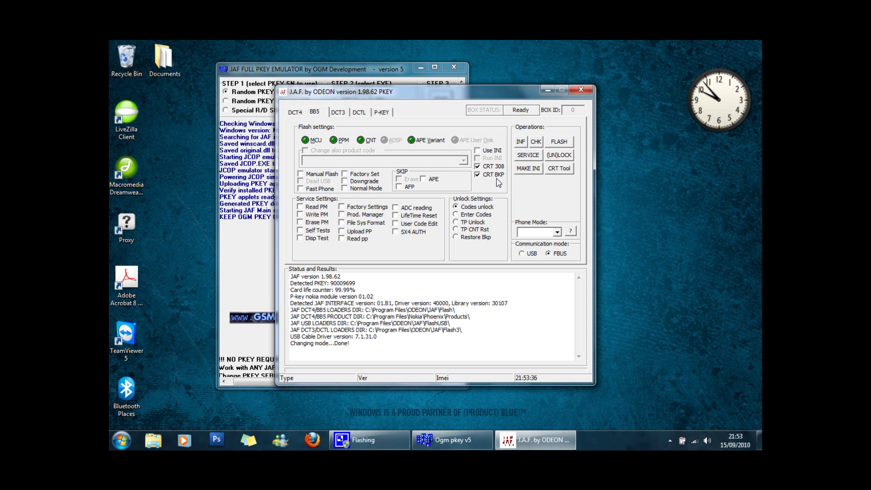
left_click(564, 145)
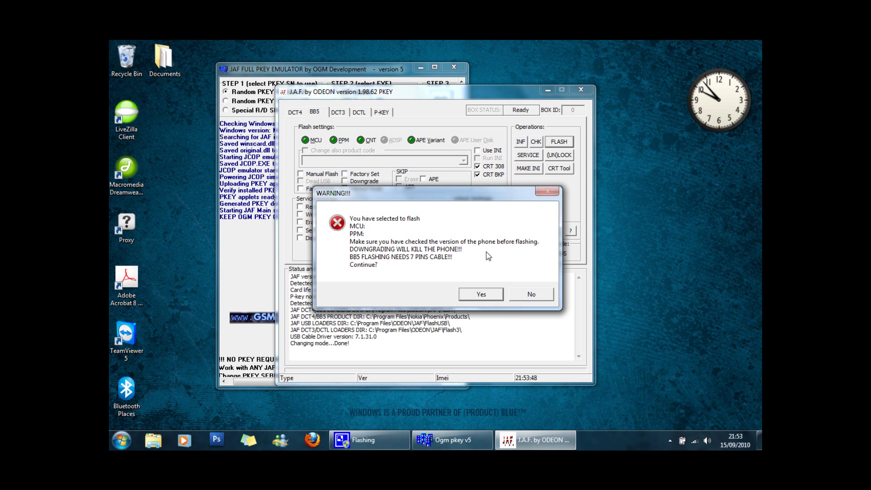
left_click(474, 303)
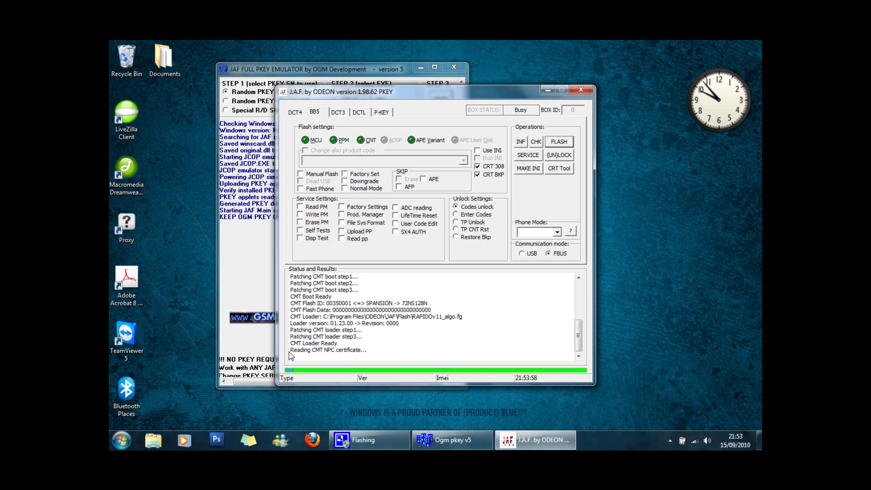
Step: Minimise the PKEY emulator, move JAF aside and create a desktop folder named "N95 RM159 Demo"
left_click(421, 67)
left_click_drag(447, 96, 342, 97)
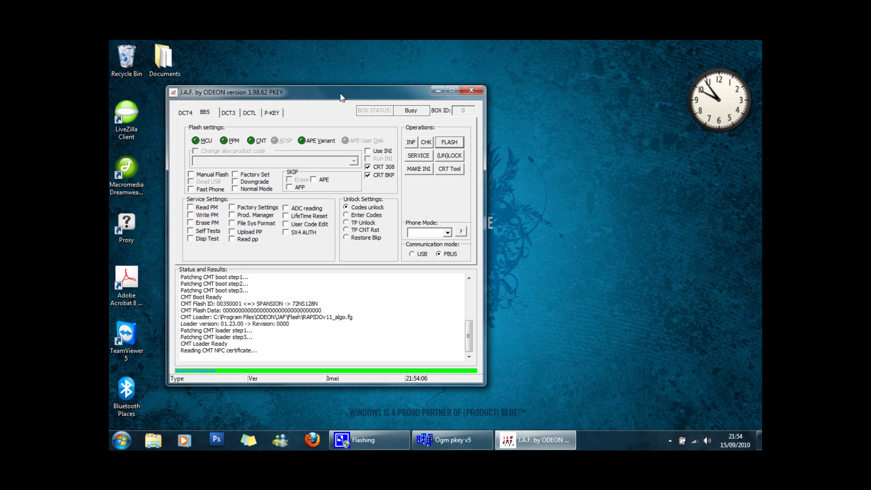
right_click(545, 200)
mouse_move(551, 323)
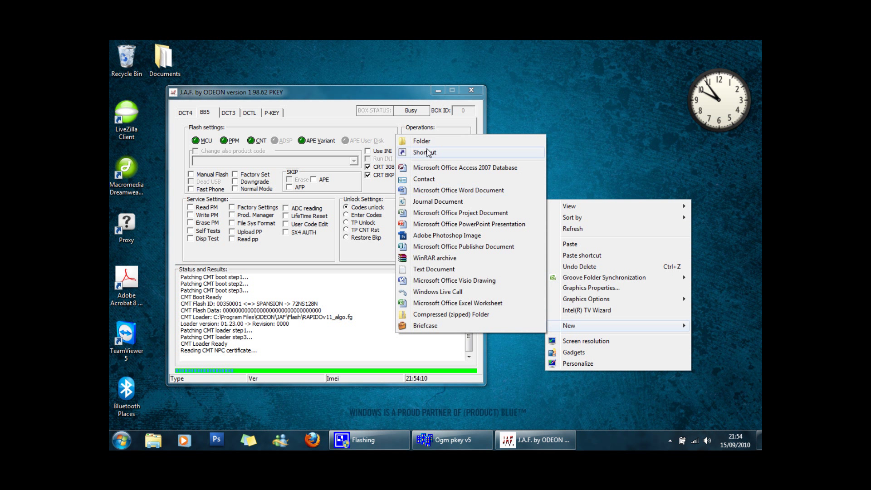
left_click(426, 144)
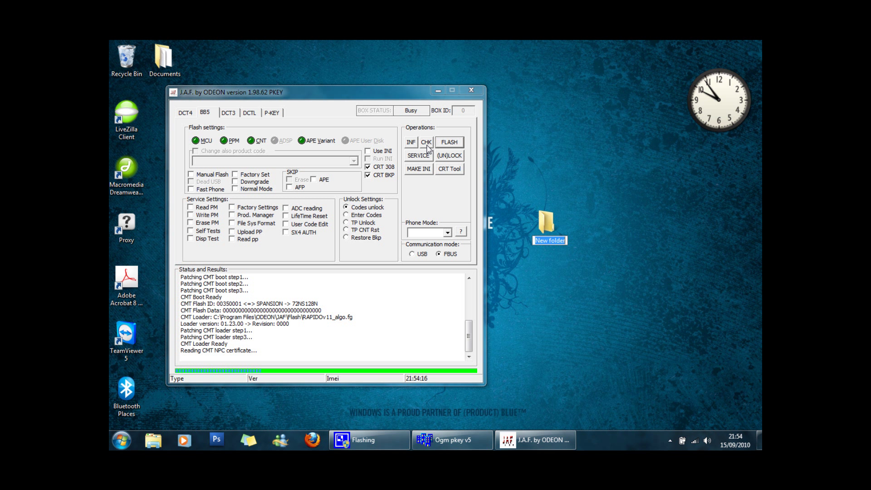
type("N95 RM159 Demo")
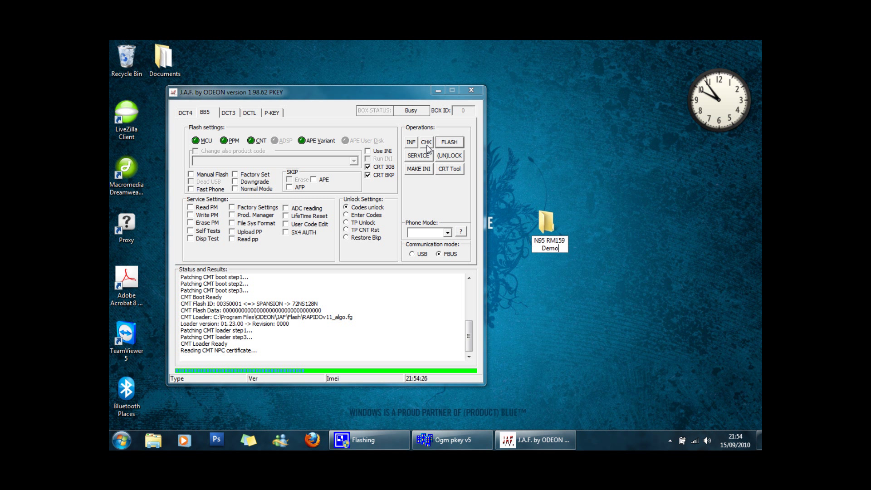
key("Return")
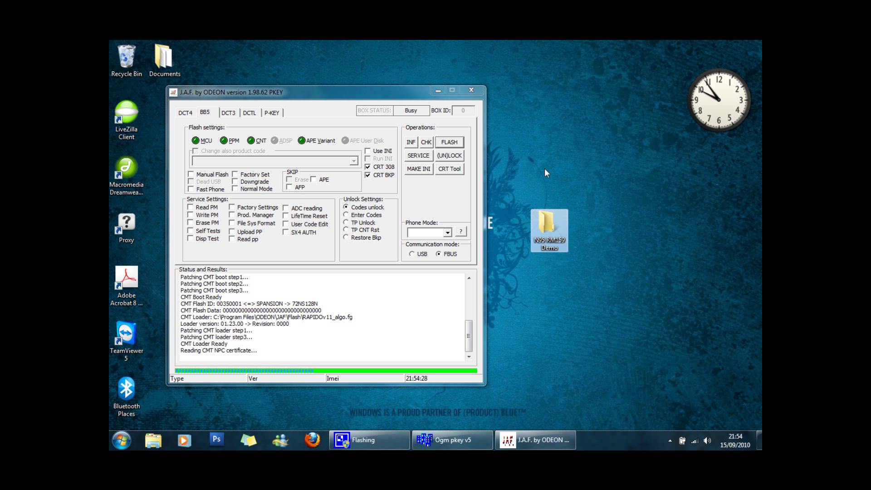
Step: Examine JAF's status log for the certificate reading progress and the paths where the RPL and PM backup files are saved
left_click_drag(426, 94, 438, 94)
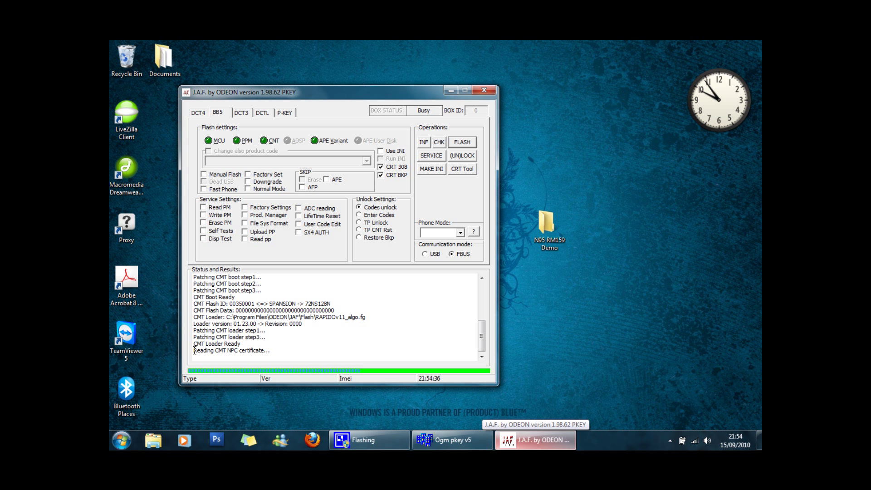
left_click_drag(195, 350, 267, 353)
left_click(263, 352)
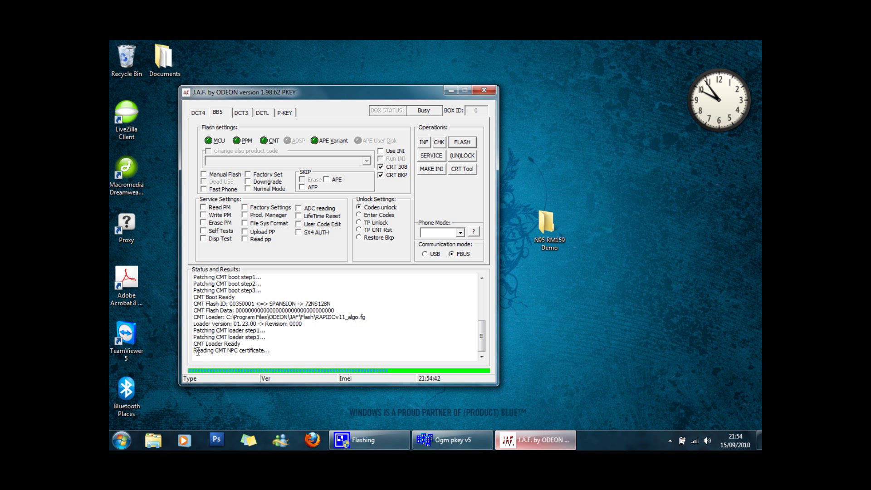
left_click_drag(198, 352, 283, 351)
left_click(283, 351)
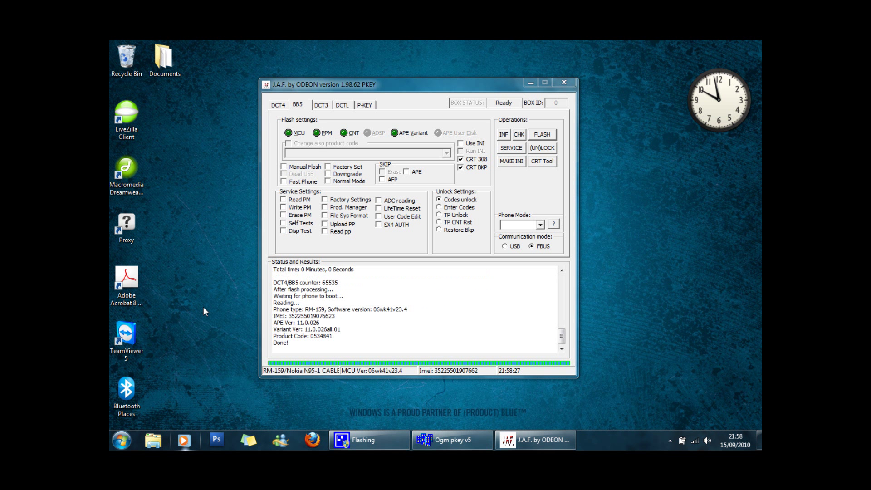
left_click(388, 331)
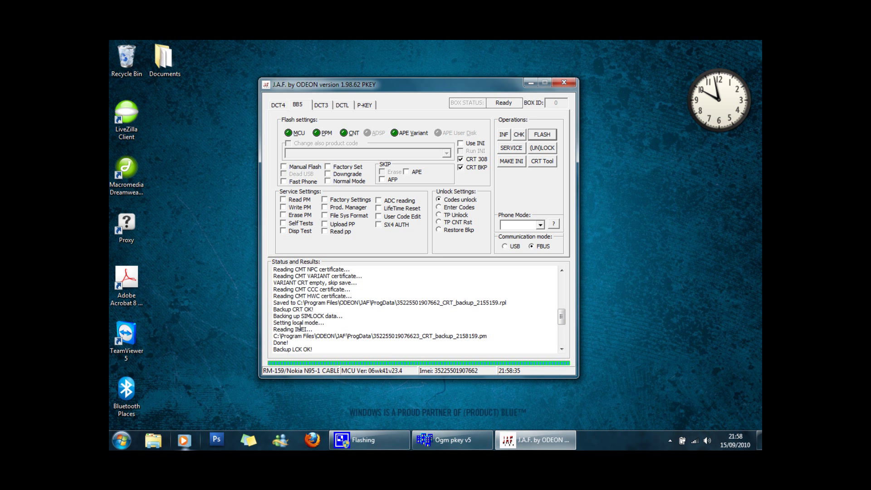
left_click_drag(274, 301, 320, 310)
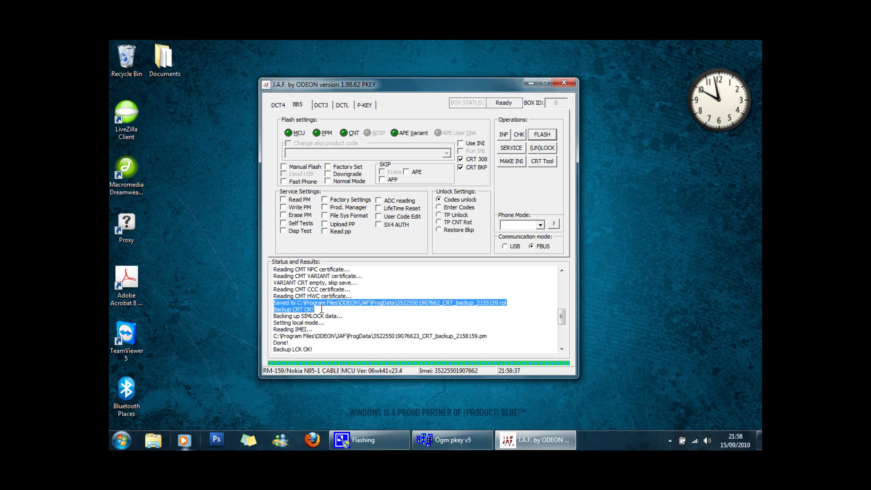
left_click_drag(275, 338, 323, 340)
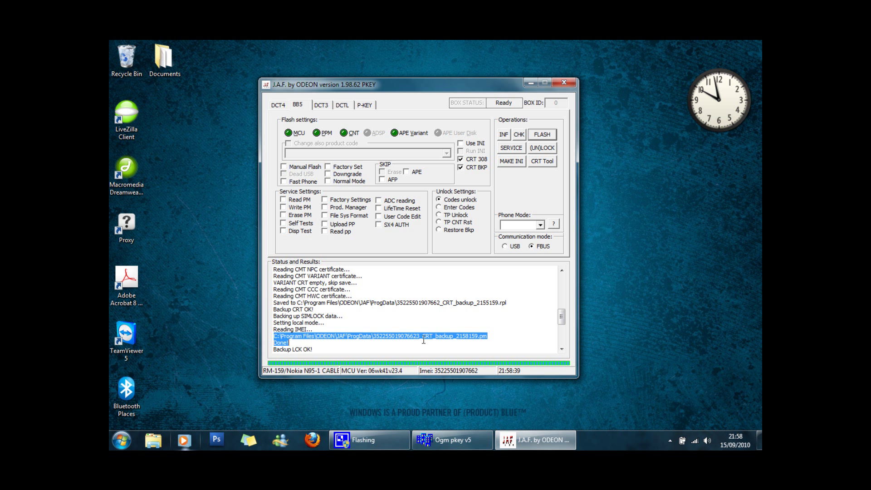
left_click(342, 320)
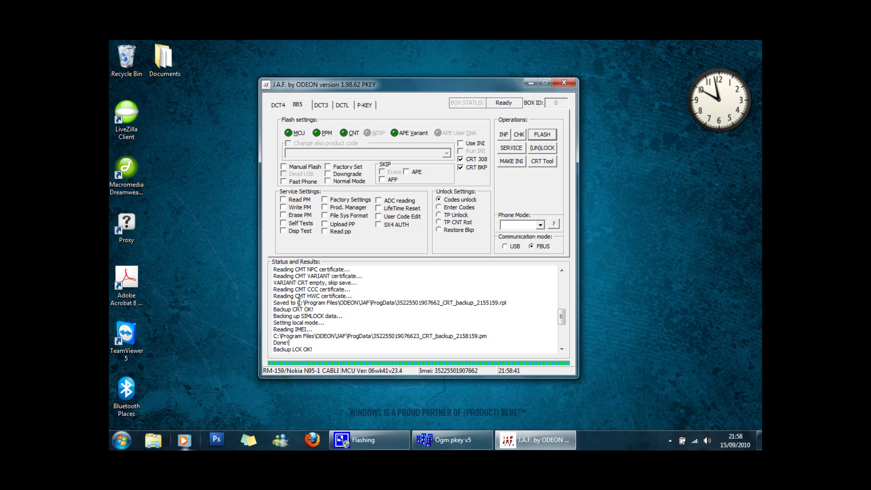
left_click_drag(298, 303, 396, 303)
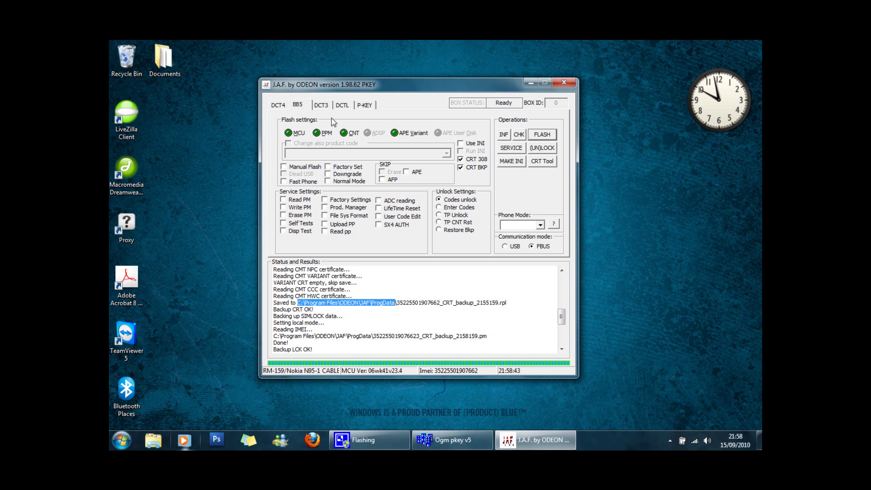
left_click_drag(373, 93, 369, 92)
Step: Browse to the folder C:\Program Files\ODEON\JAF\ProgData
left_click(122, 440)
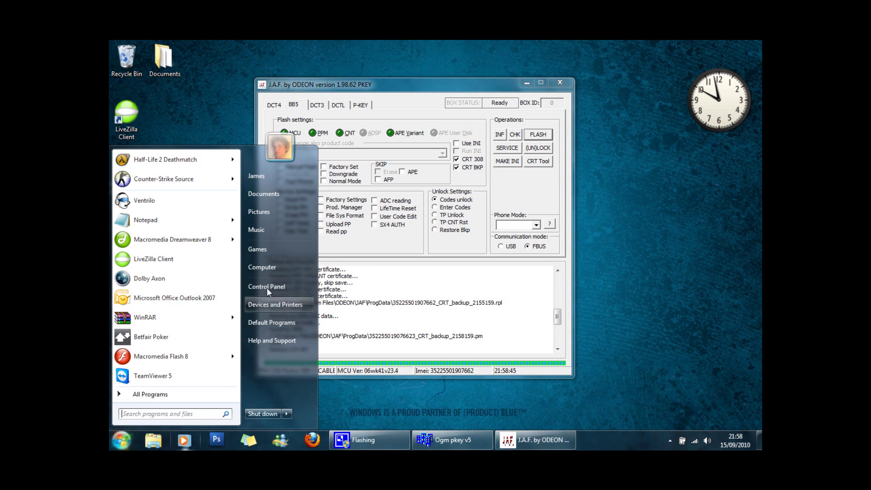
left_click(278, 269)
double_click(266, 115)
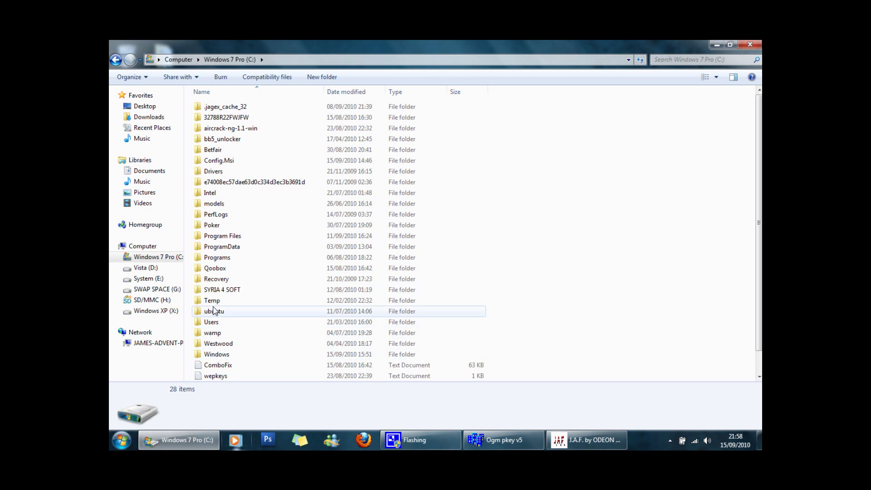
double_click(217, 237)
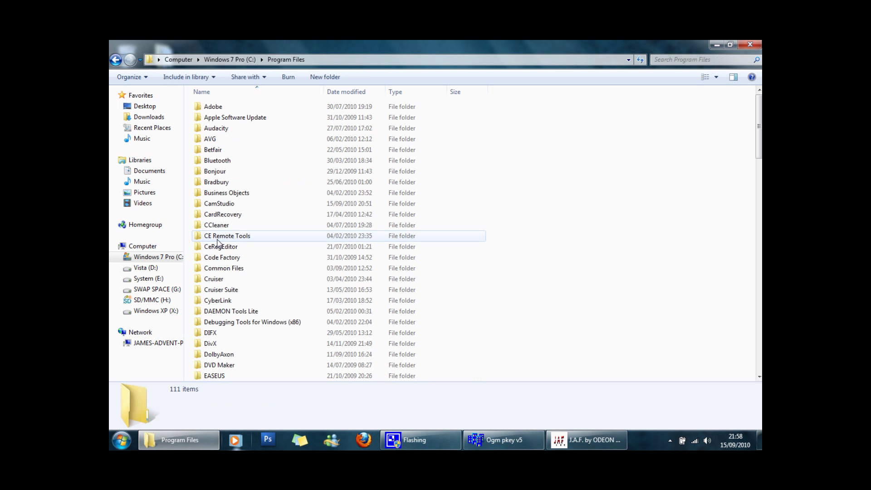
left_click(217, 239)
key("o")
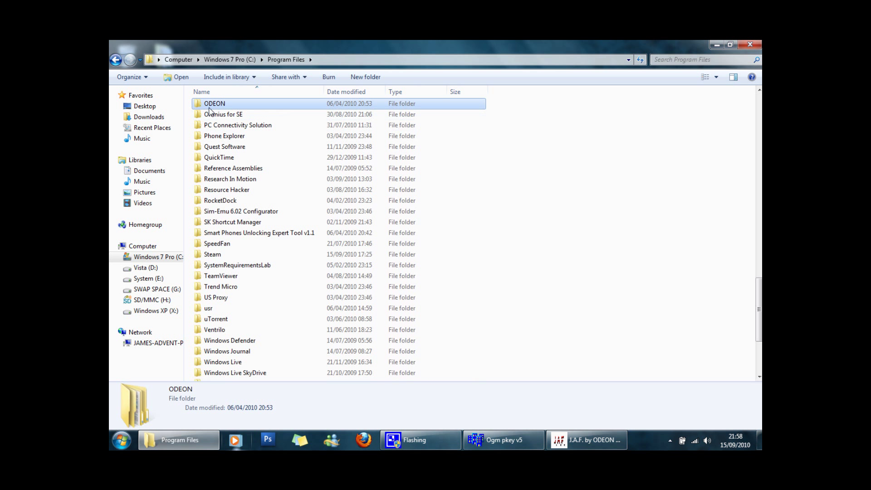
double_click(216, 106)
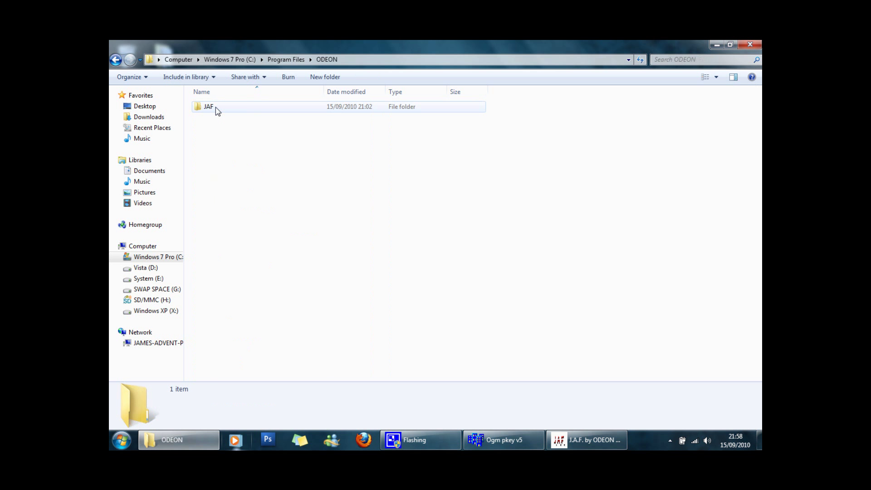
double_click(215, 107)
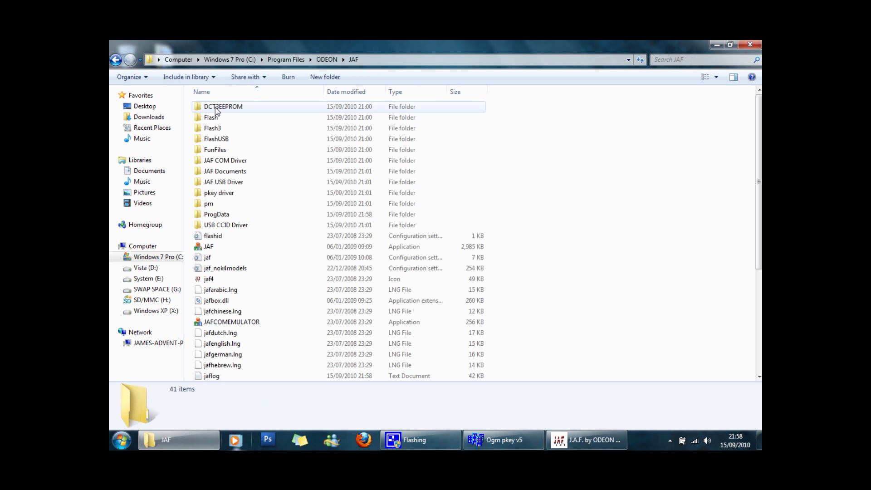
left_click(226, 219)
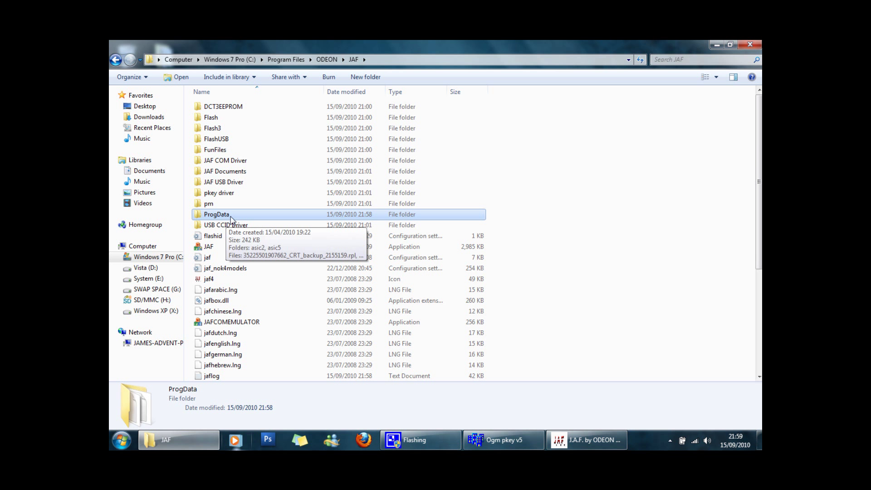
double_click(230, 217)
Step: Restore the ProgData window to a smaller size, minimise JAF and move the window clear of the "N95 RM159 Demo" desktop folder
double_click(520, 47)
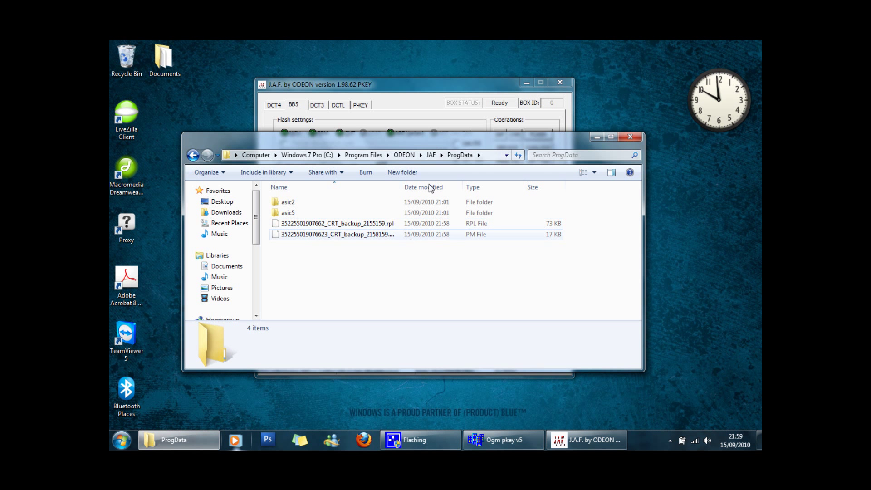
left_click(532, 90)
left_click(527, 83)
left_click_drag(456, 139, 434, 130)
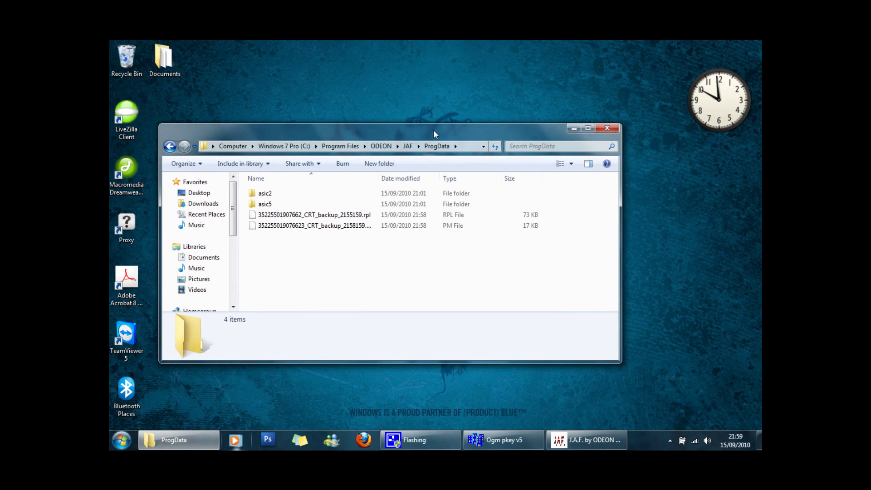
left_click(354, 215)
left_click(355, 225)
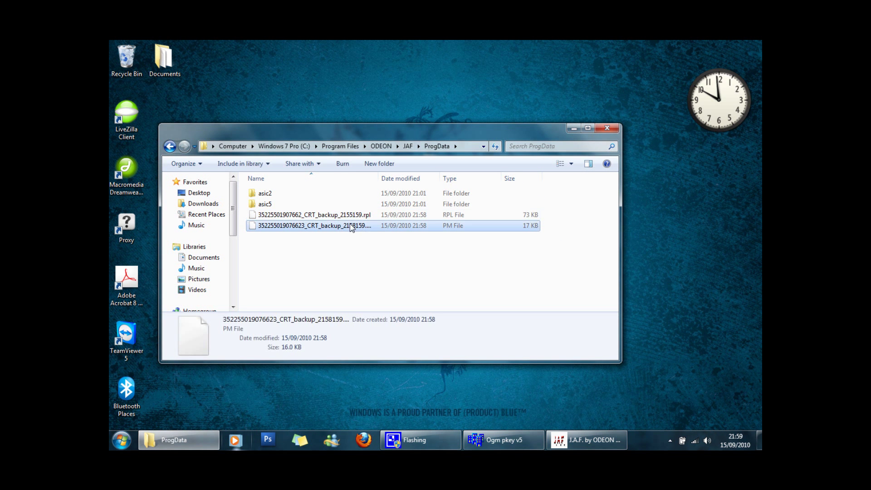
left_click_drag(416, 137, 308, 108)
Step: Copy both CRT backup files (RPL and PM) from ProgData into the "N95 RM159 Demo" folder and close that folder
left_click_drag(273, 219, 230, 189)
right_click(230, 188)
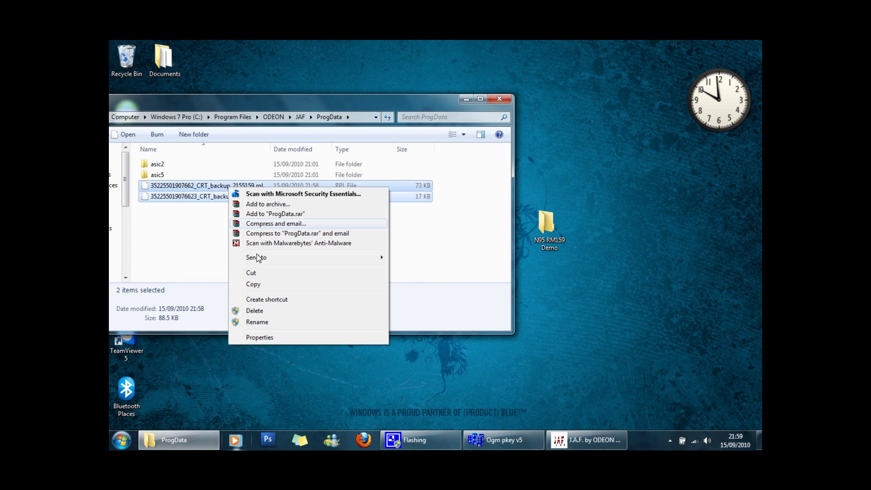
left_click(247, 284)
double_click(543, 232)
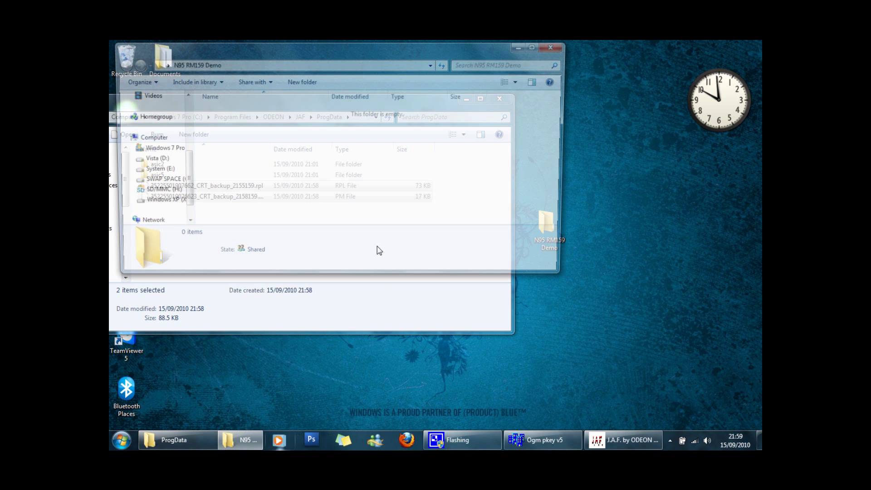
right_click(319, 155)
left_click(343, 226)
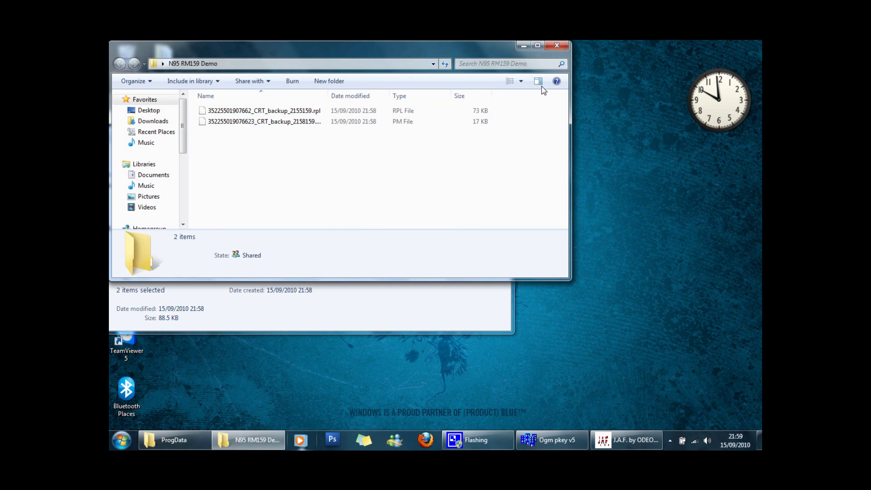
left_click_drag(482, 53, 548, 119)
left_click(622, 110)
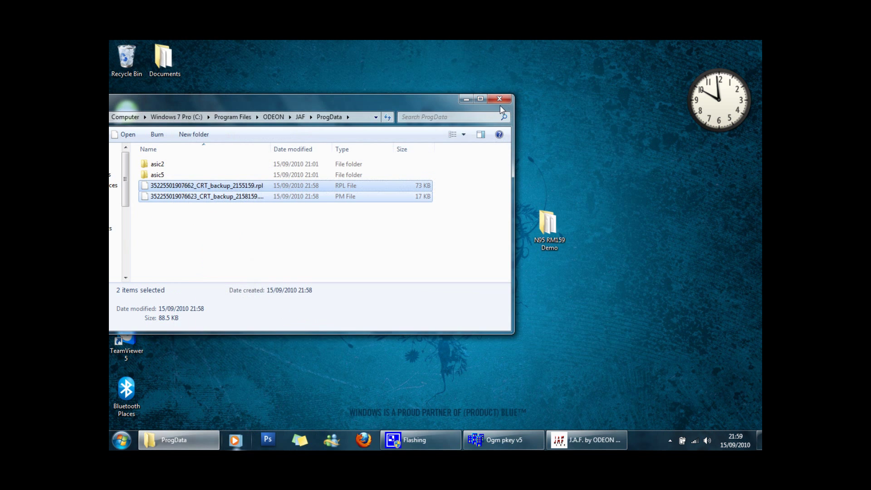
Step: Close the ProgData window and create a folder named "Zulea Backup" inside the "N95 RM159 Demo" desktop folder
left_click(499, 99)
double_click(551, 226)
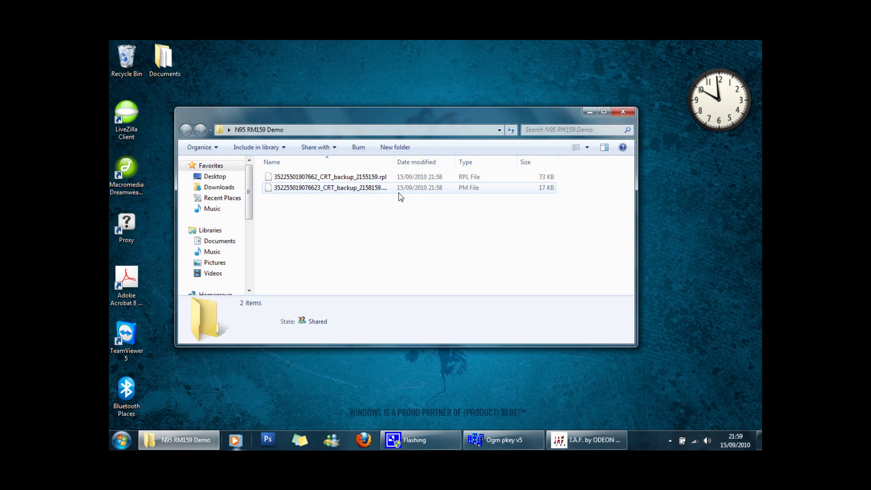
right_click(285, 220)
mouse_move(318, 354)
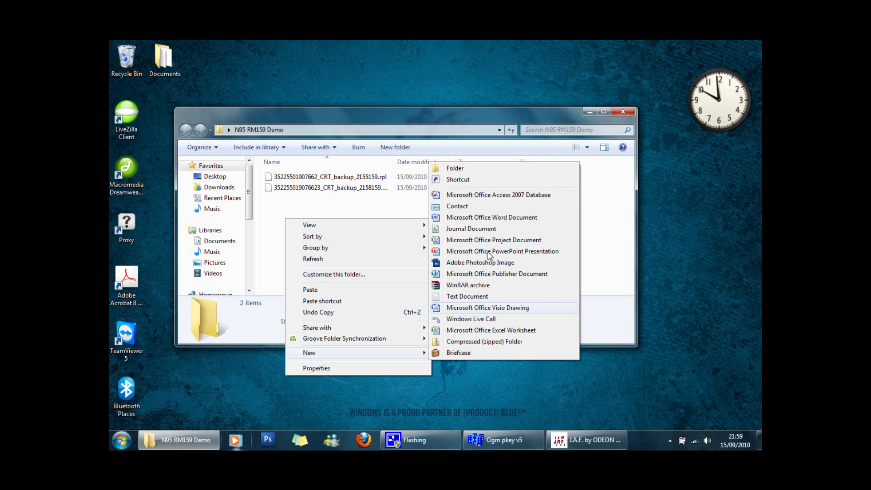
left_click(470, 169)
type("Z")
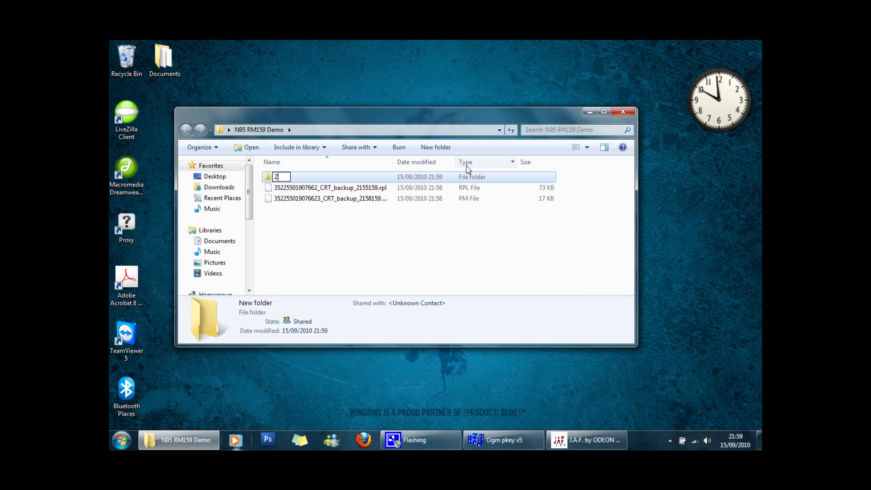
type("ulea Backup")
key("Return")
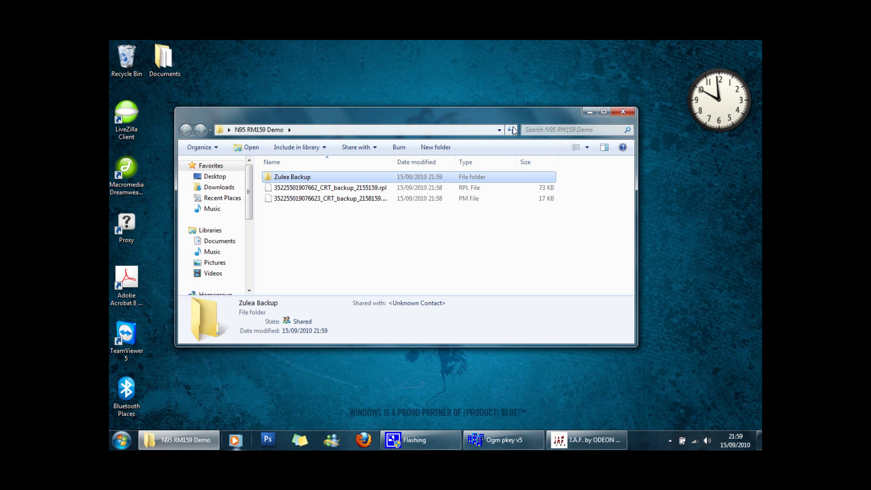
left_click_drag(517, 116, 526, 103)
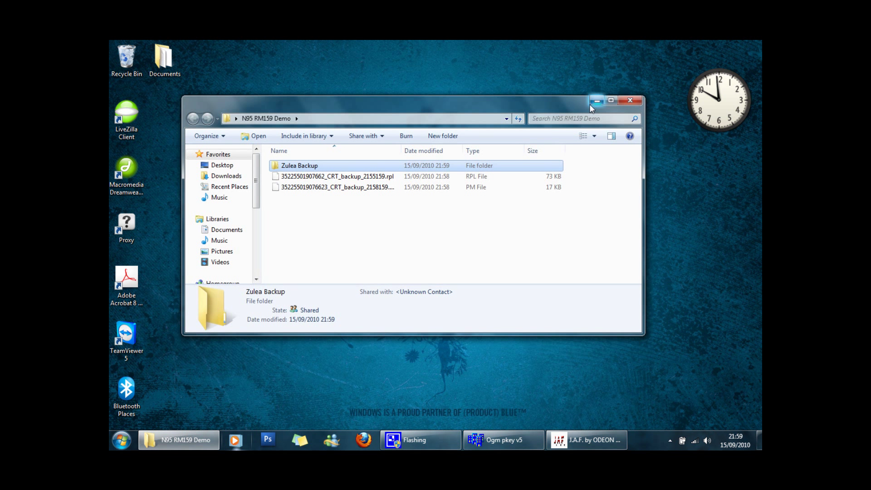
left_click_drag(566, 106, 572, 108)
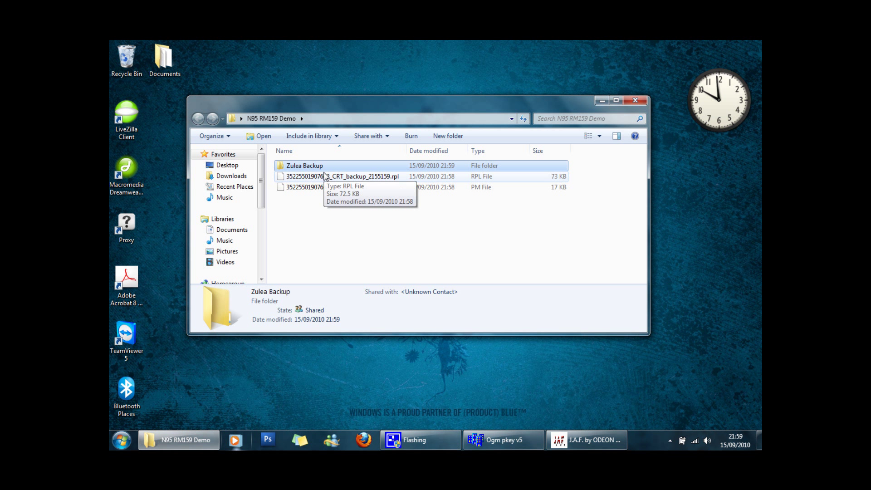
Step: Launch the Zulea Unlocker 2.01 application from the "Nokia Servicing" desktop folder and close the open folder windows
left_click(635, 99)
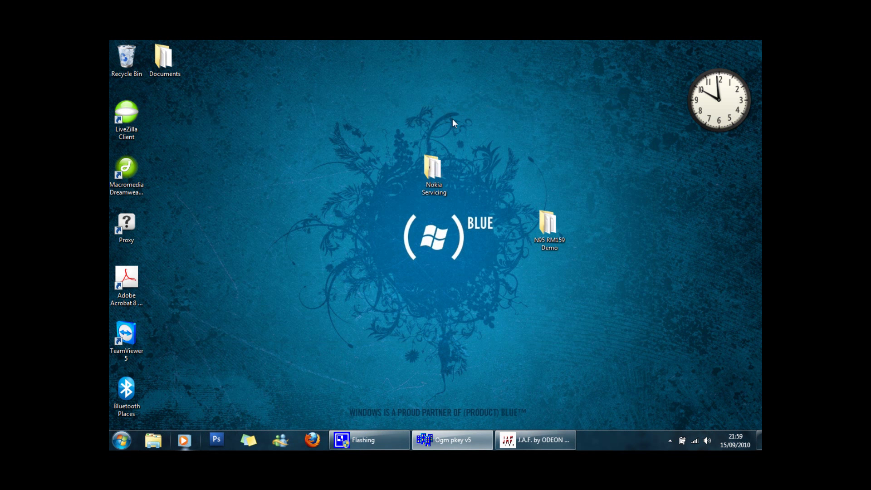
double_click(428, 182)
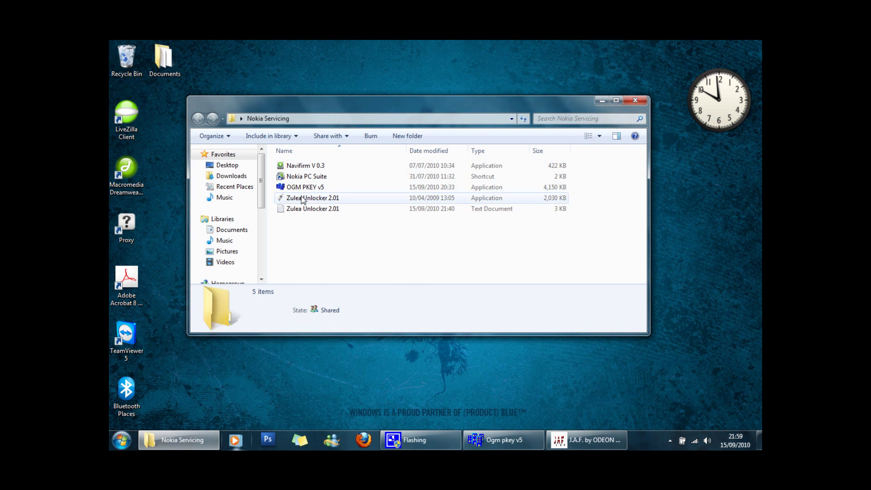
left_click(303, 200)
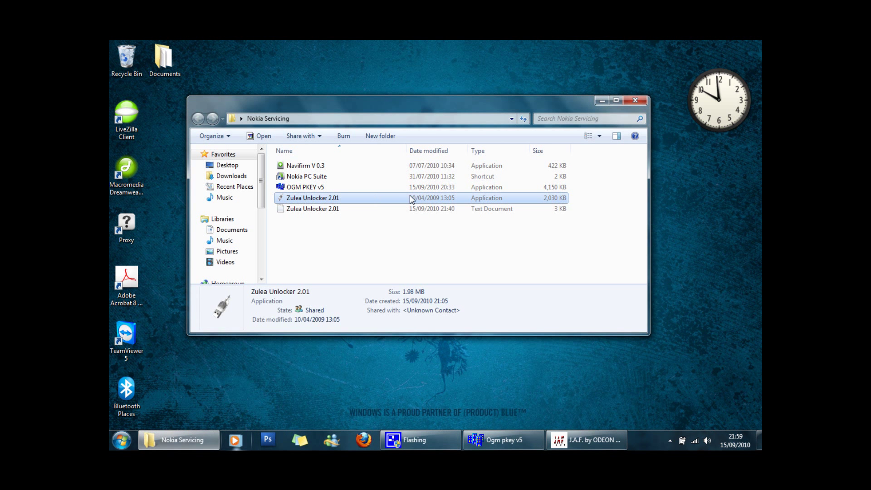
double_click(307, 200)
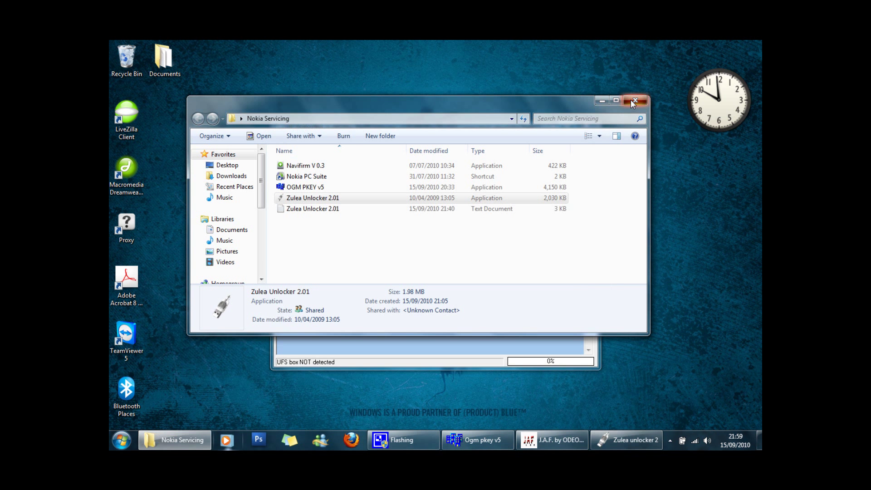
left_click(633, 103)
Step: Make a phone backup in Zulea Unlocker with the BB5 (old SL_1) model selected, then minimise the unlocker
left_click(366, 174)
left_click(349, 170)
left_click(323, 184)
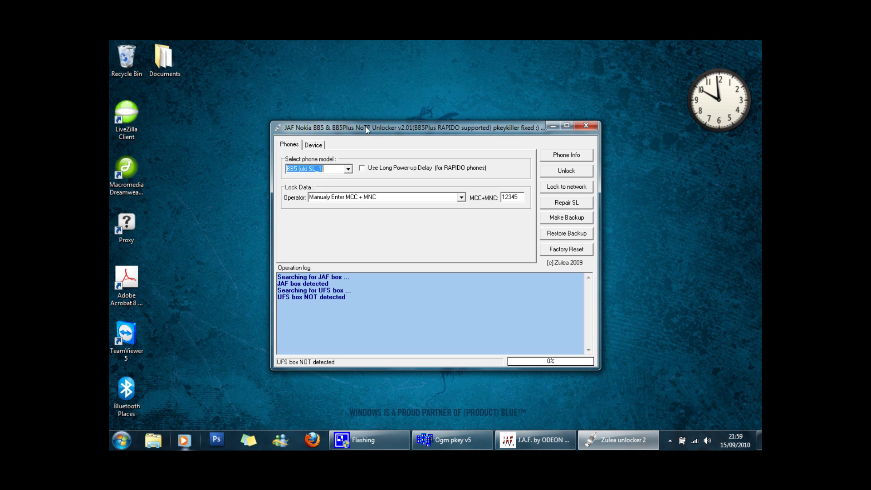
left_click_drag(366, 129, 356, 116)
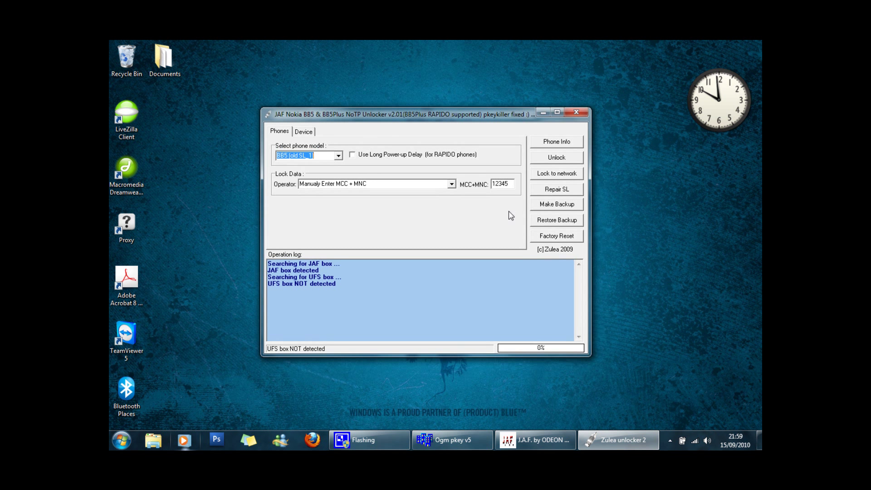
left_click(558, 206)
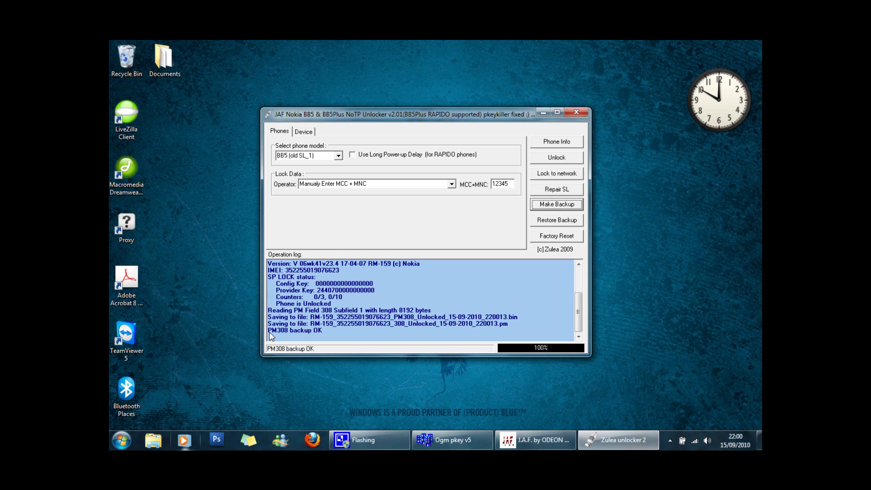
left_click_drag(270, 334, 321, 333)
left_click(543, 112)
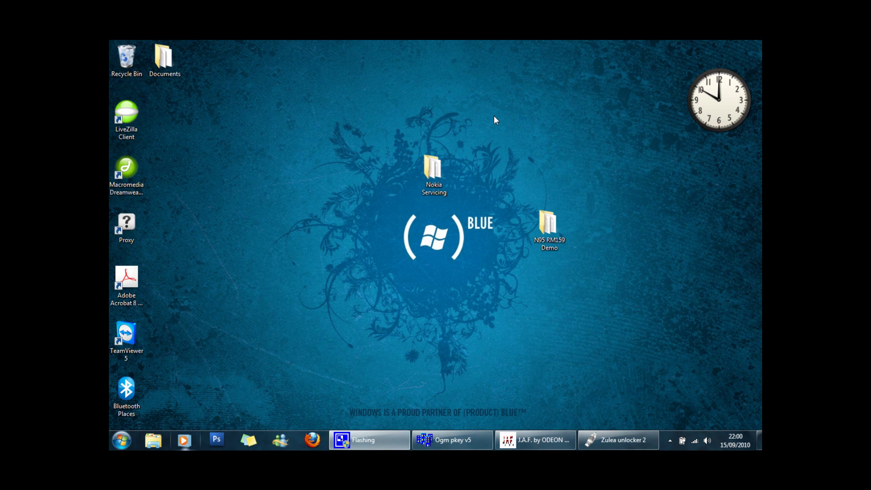
Step: Move both RM-159 PM308 backup files (BIN and PM) from "Nokia Servicing" into the "Zulea Backup" folder and close "Nokia Servicing"
double_click(427, 179)
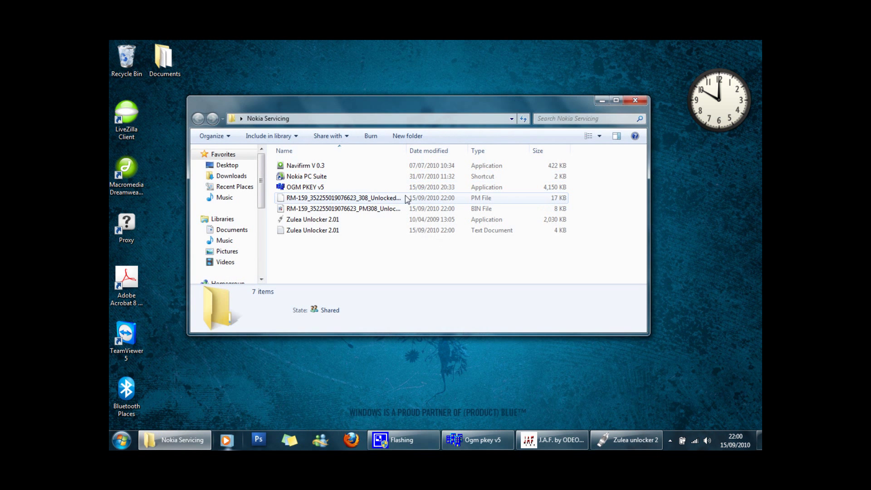
left_click(299, 221)
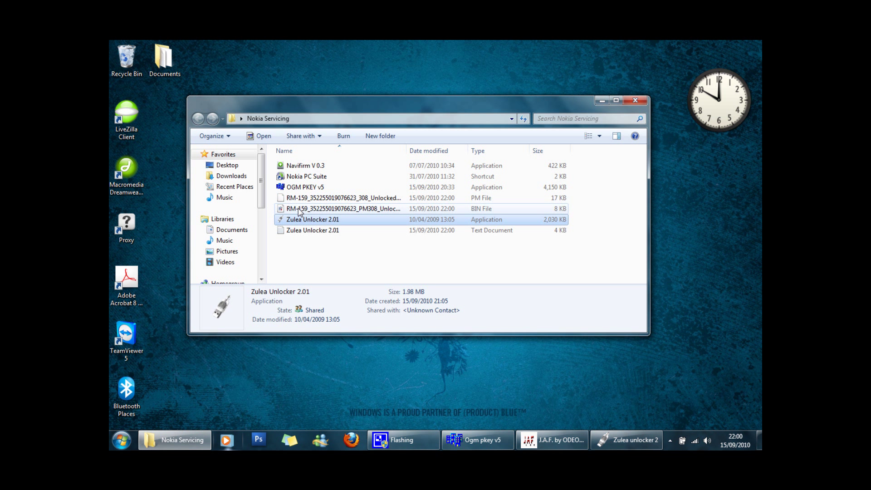
left_click(298, 209)
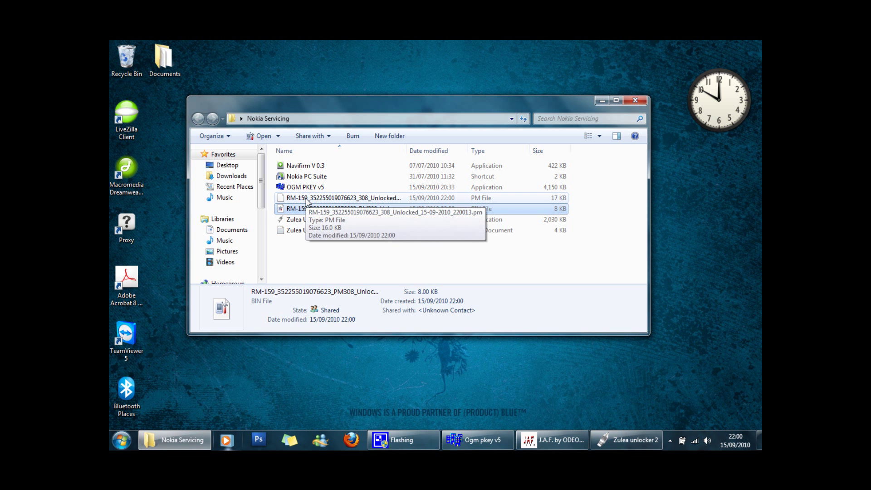
left_click(306, 199, "ctrl")
left_click_drag(450, 105, 347, 121)
double_click(550, 229)
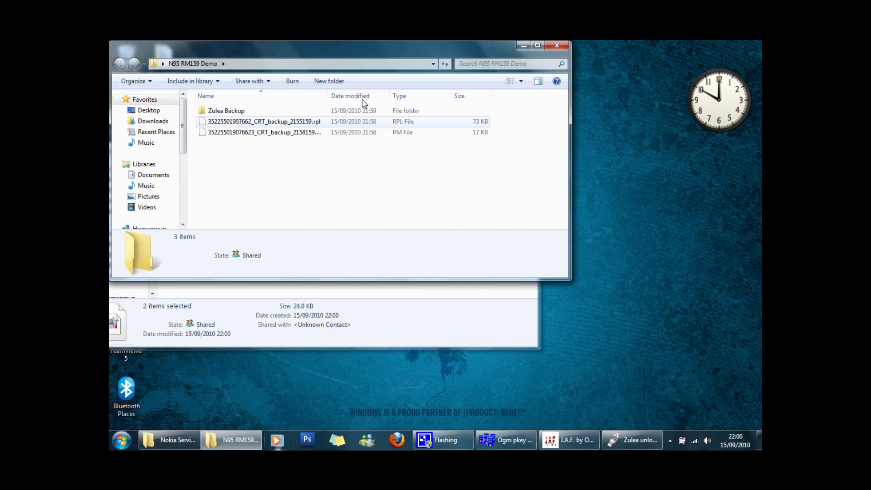
left_click_drag(299, 50, 489, 116)
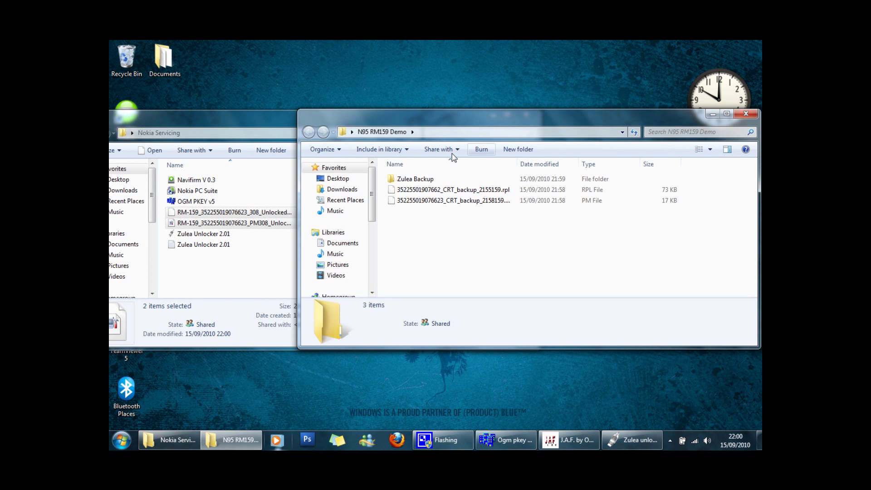
double_click(418, 179)
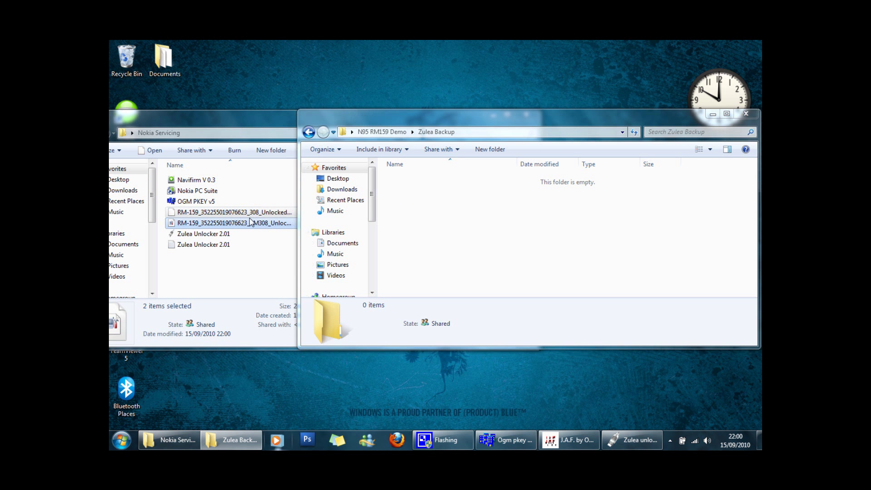
left_click_drag(250, 222, 445, 227)
left_click(213, 114)
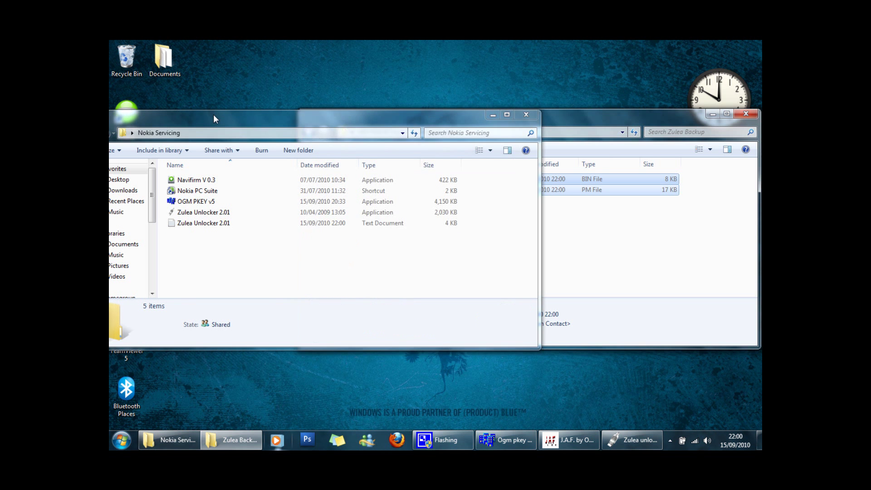
left_click(526, 115)
Step: Return to the "N95 RM159 Demo" folder and widen its Name column to check the CRT backup files and the "Zulea Backup" folder
left_click_drag(570, 115, 462, 117)
left_click(347, 217)
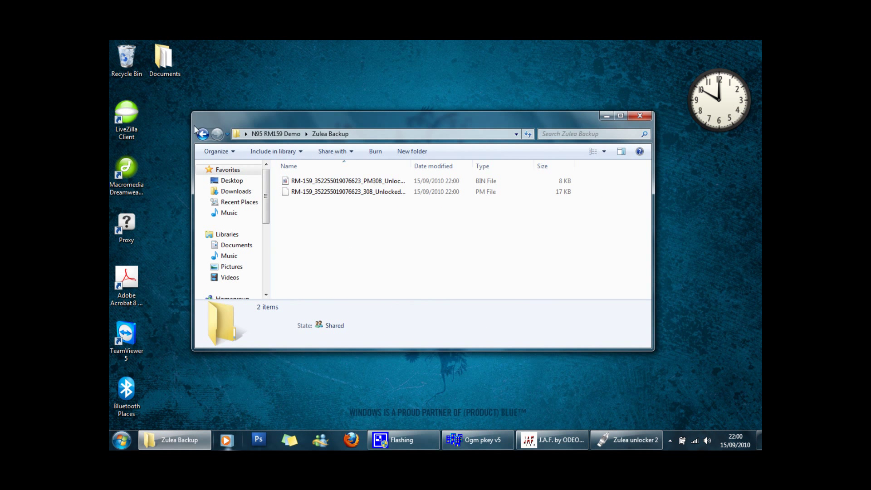
left_click(202, 134)
left_click(359, 231)
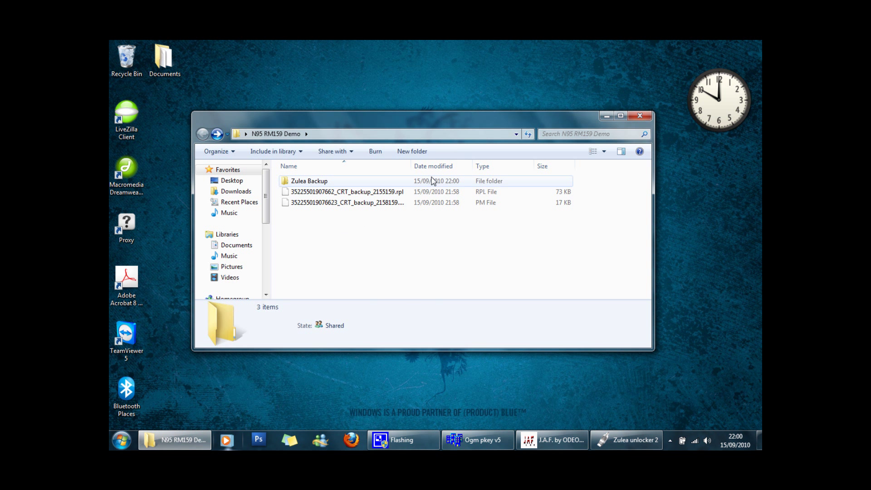
left_click_drag(411, 166, 426, 166)
left_click(338, 205)
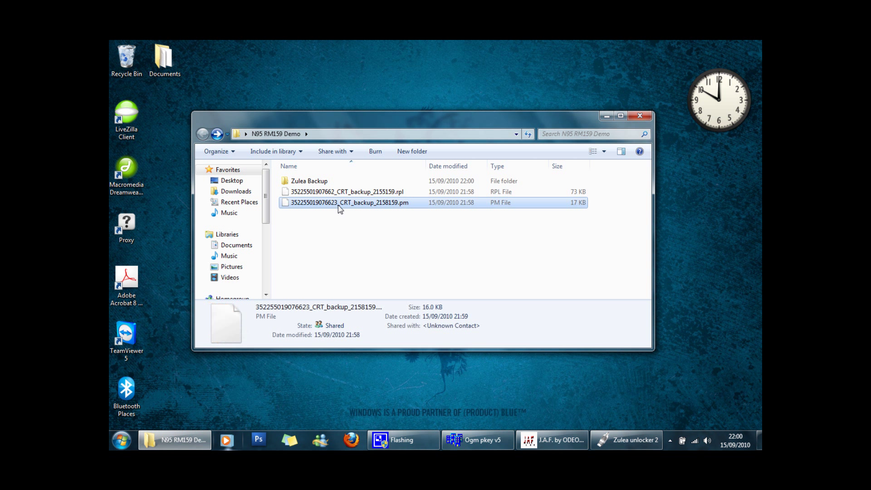
left_click(300, 181)
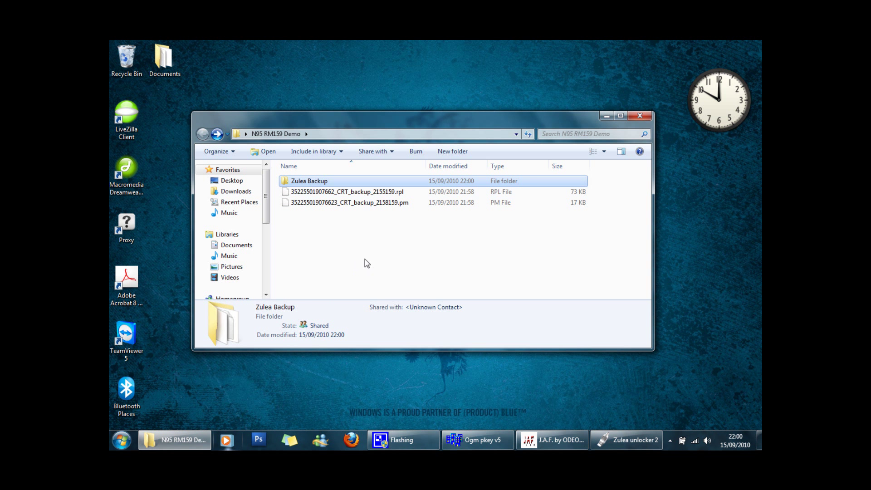
Step: Close Zulea Unlocker, switch to JAF and review the phone details at the end of its status log
left_click(626, 440)
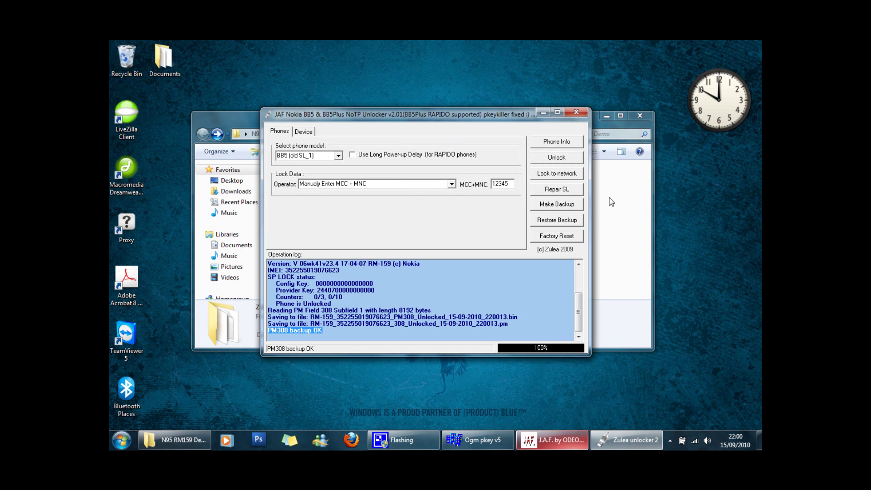
mouse_move(626, 439)
left_click(598, 358)
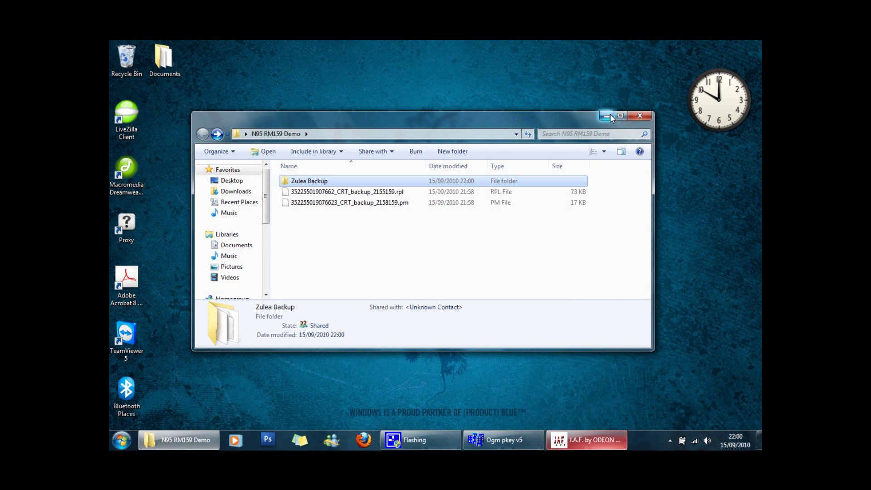
left_click(595, 444)
scroll(484, 312, "down", 5)
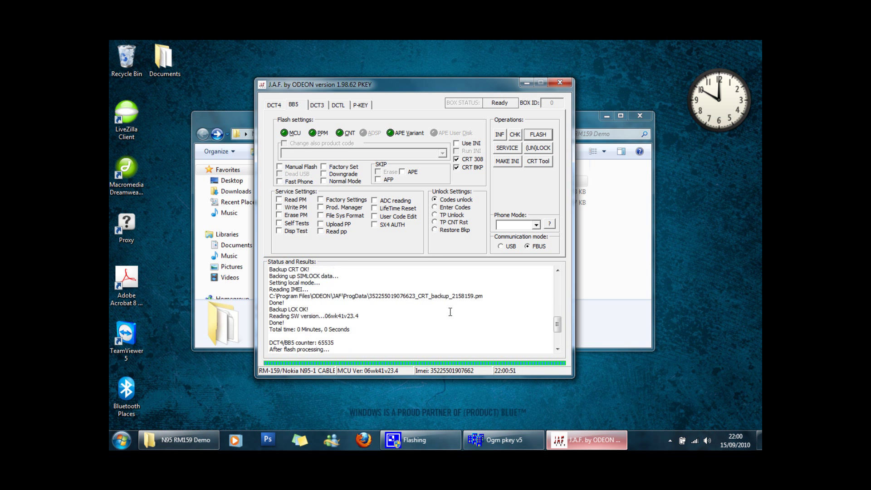
left_click_drag(286, 339, 261, 282)
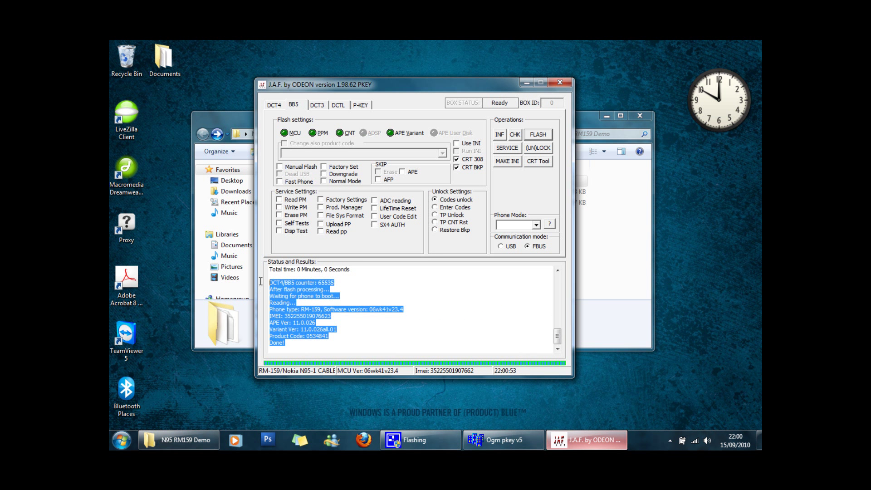
left_click(278, 276)
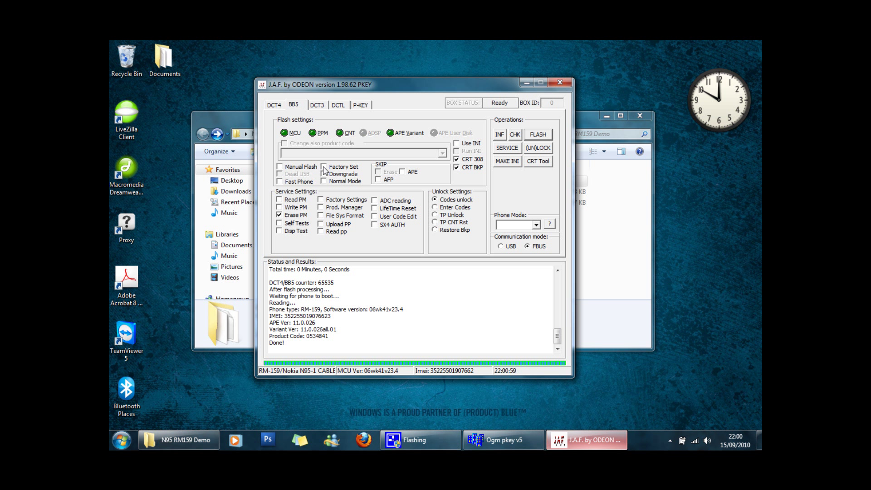
Step: Run JAF's Erase PM service on field number 308 with the record number blank, accepting the warning, and close the Erase PM dialog
left_click_drag(378, 93, 375, 94)
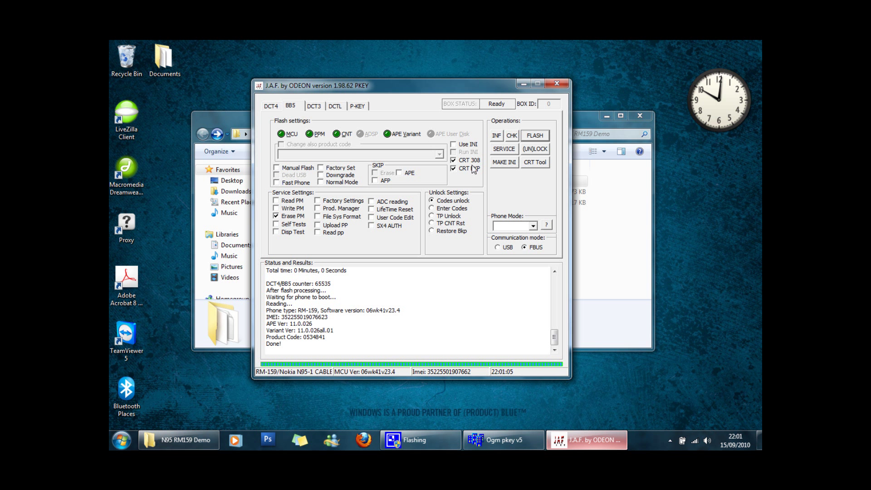
left_click(507, 151)
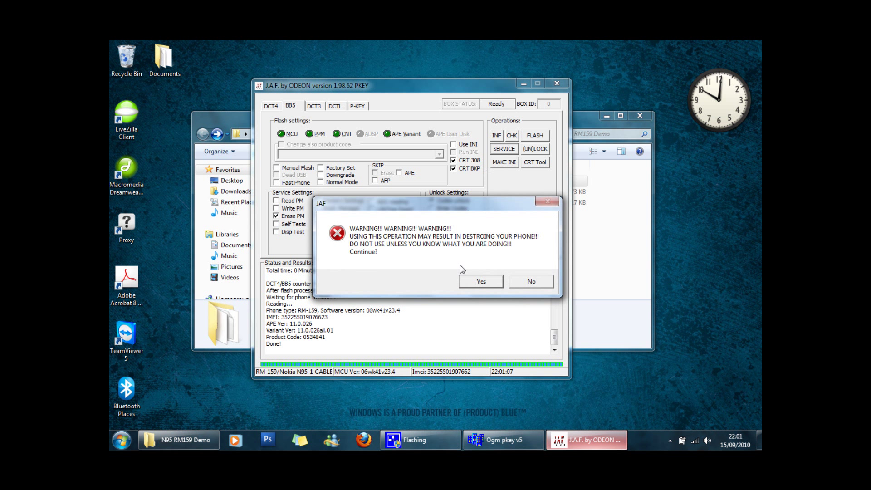
left_click(474, 279)
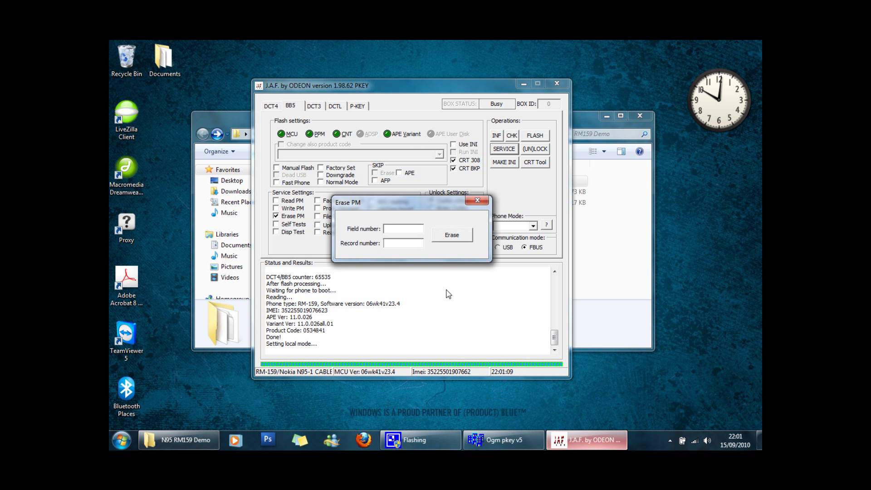
left_click(445, 236)
left_click(447, 257)
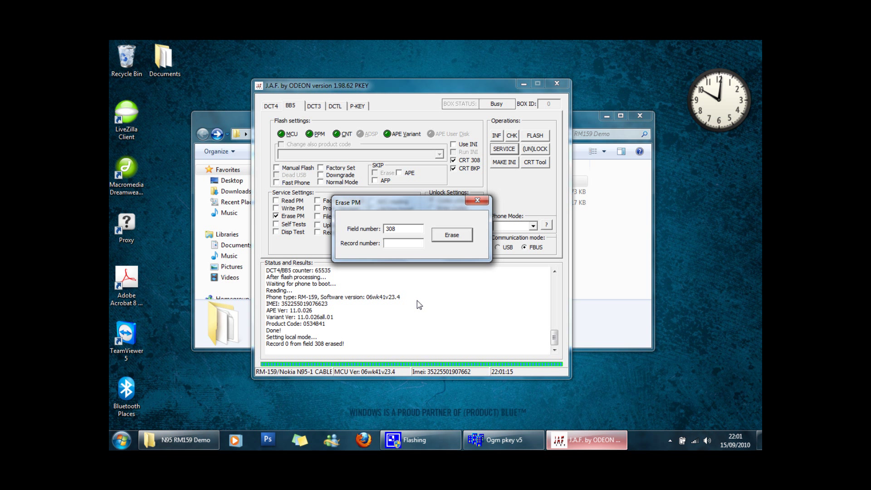
left_click(477, 200)
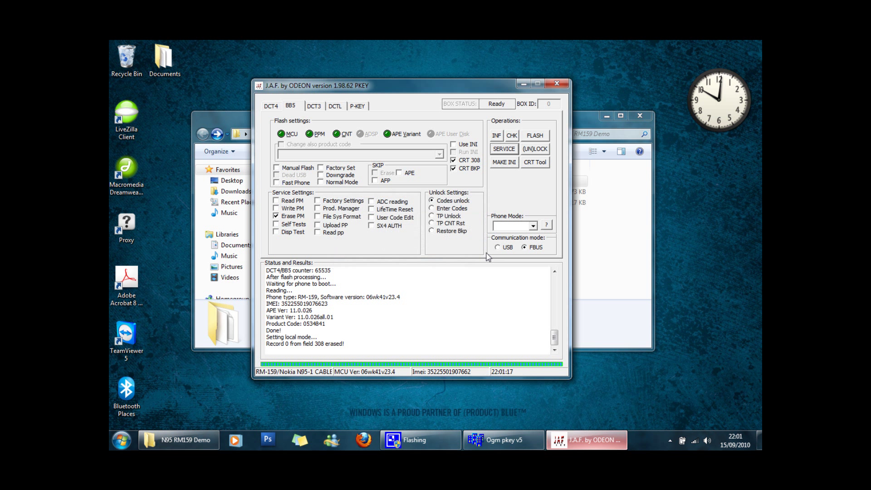
Step: Read the phone's information in JAF, then close JAF and minimize the "N95 RM159 Demo" folder window
left_click(497, 135)
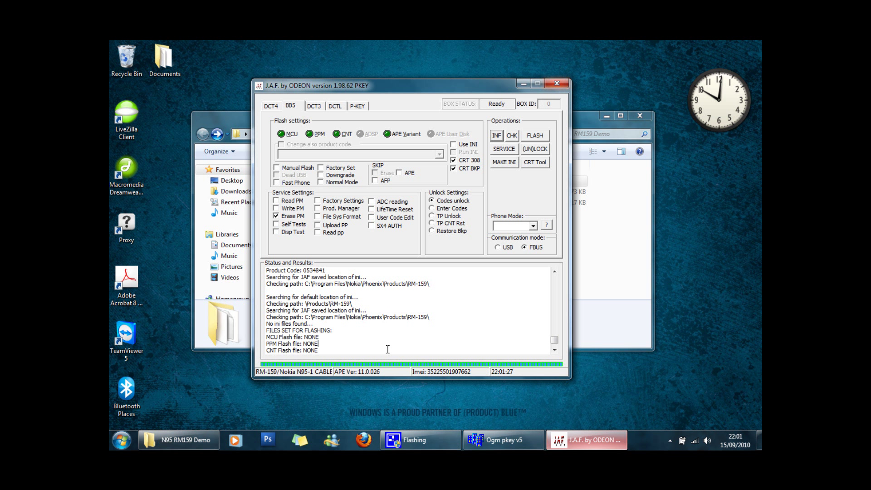
left_click(557, 83)
left_click(602, 119)
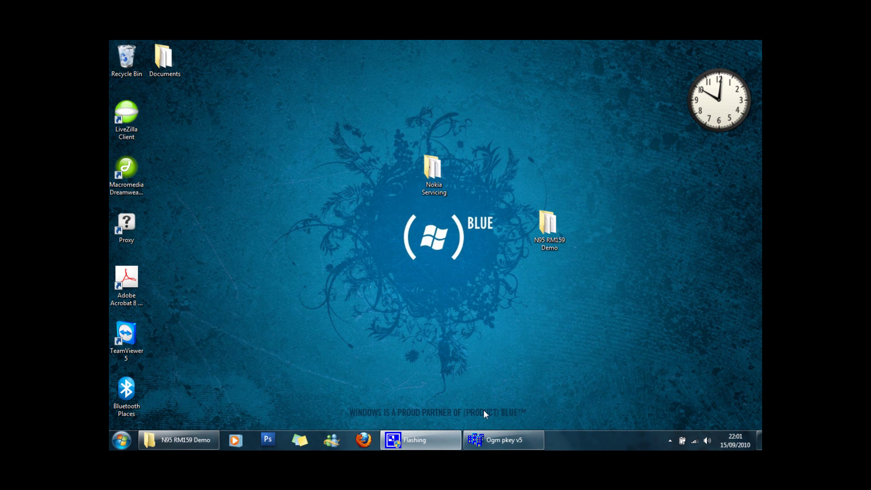
Step: Switch to the OGM PKEY emulator, relaunch JAF from it and set JAF to BB5 mode
left_click(494, 440)
left_click(439, 104)
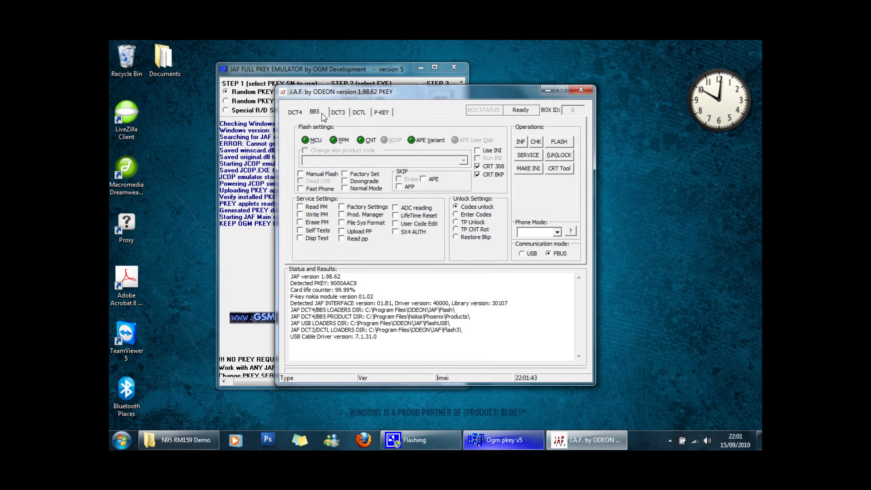
left_click(315, 112)
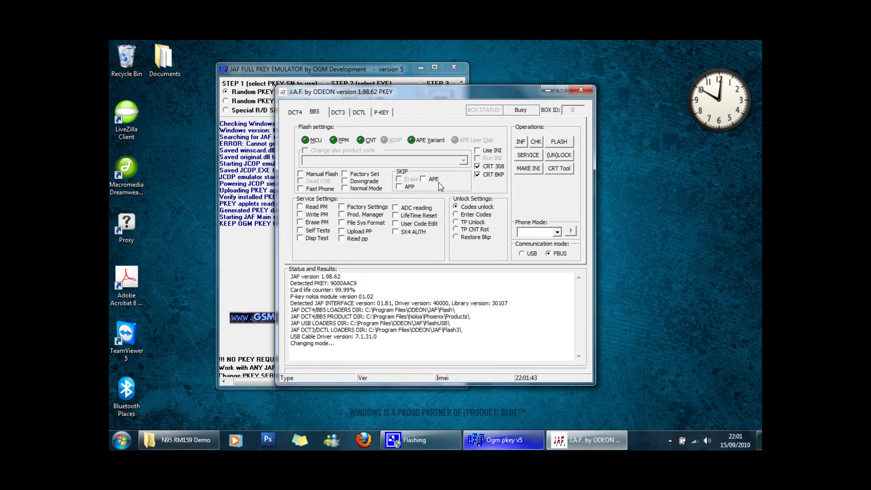
Step: Read the phone's information in JAF and examine the config key, provider key and provider under the lock status
left_click(520, 142)
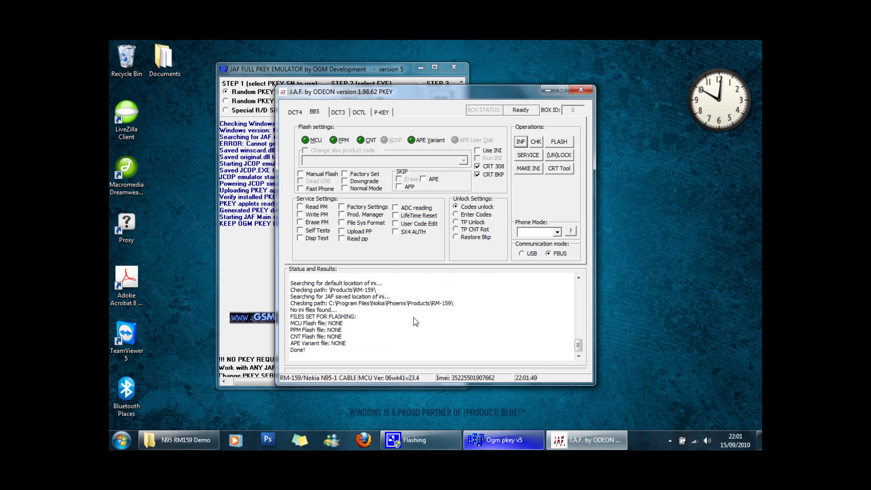
scroll(388, 320, "up", 4)
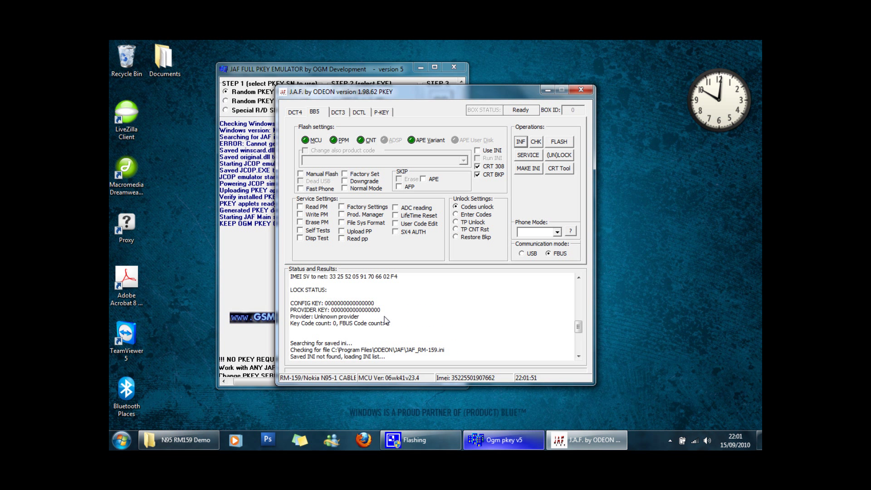
left_click_drag(385, 310, 293, 303)
left_click(290, 313)
left_click(293, 306)
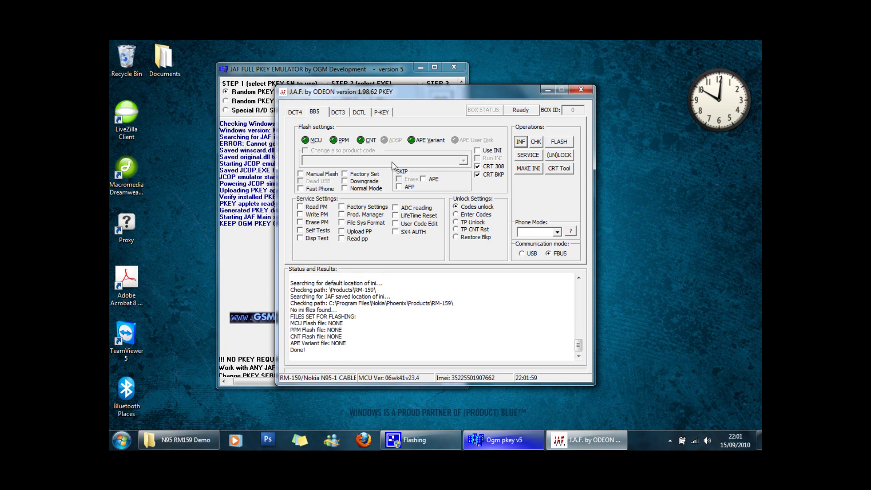
Step: Minimize the PKEY emulator window and reposition the JAF window on the desktop
left_click_drag(380, 94, 372, 101)
left_click(421, 67)
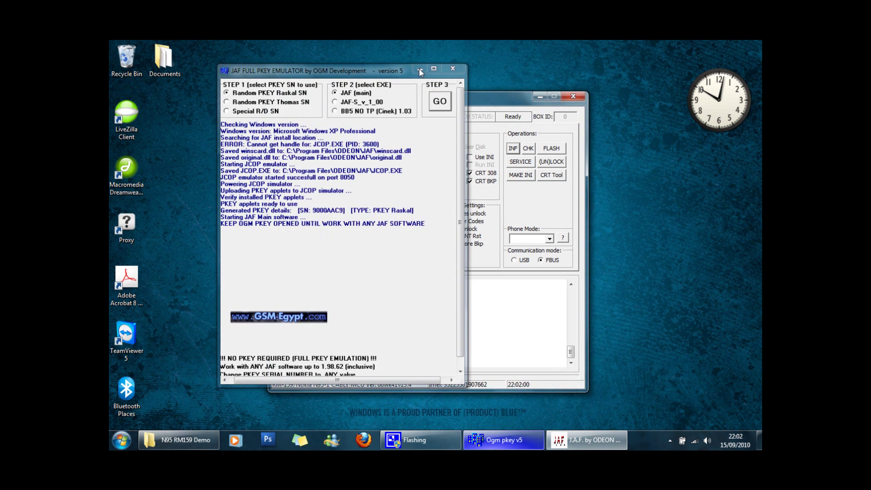
left_click_drag(474, 107, 459, 107)
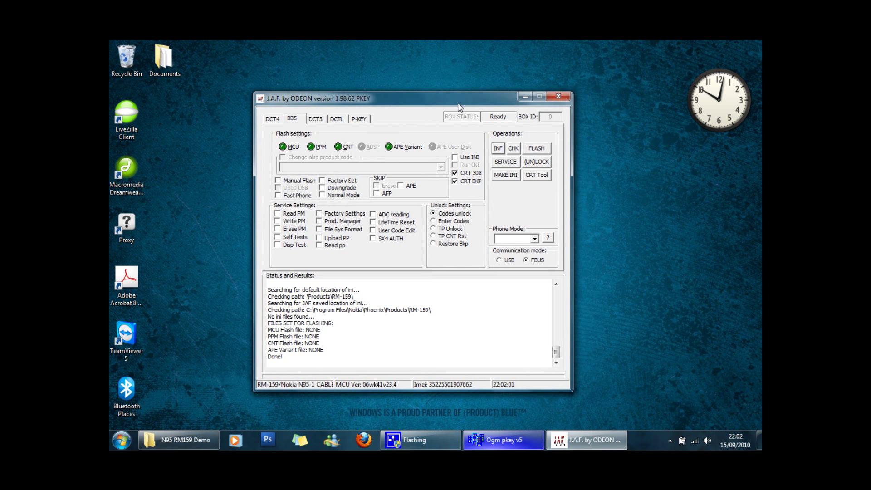
Step: Write the CRT backup RPL file from the desktop's "N95 RM159 Demo" folder as Plain RPL with the BB5 Certificate Tool, and close the tool
left_click(539, 176)
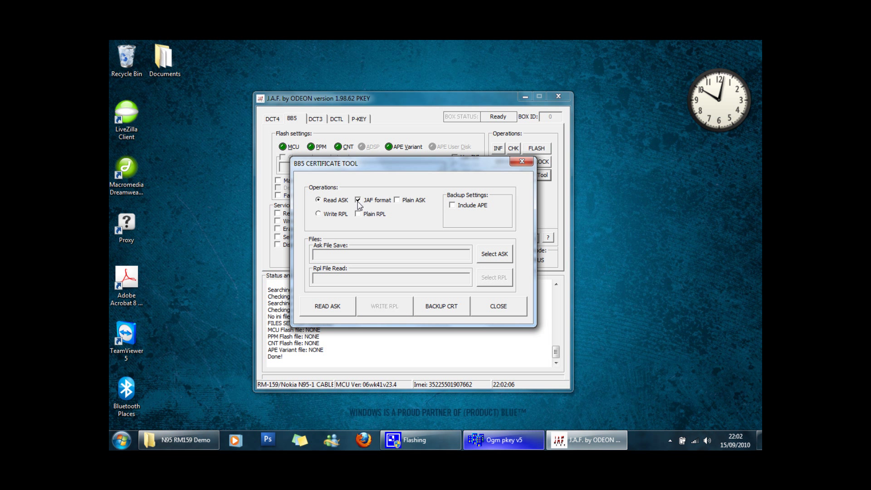
left_click(319, 214)
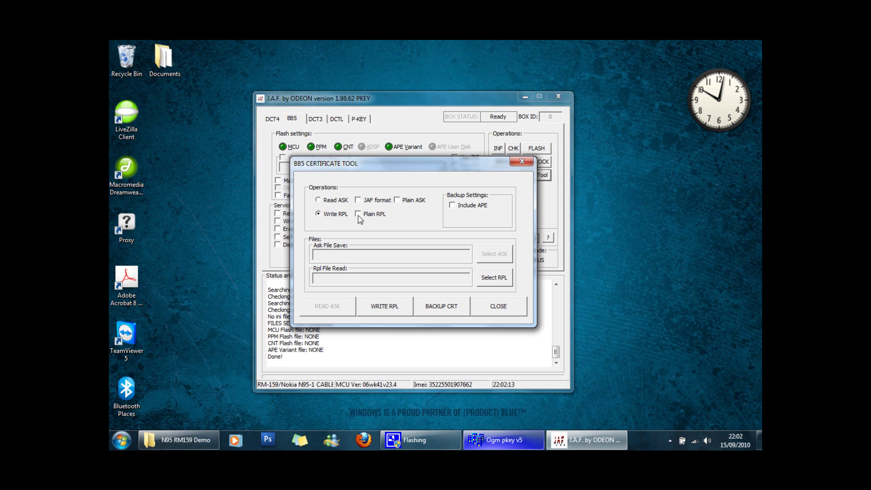
left_click(496, 279)
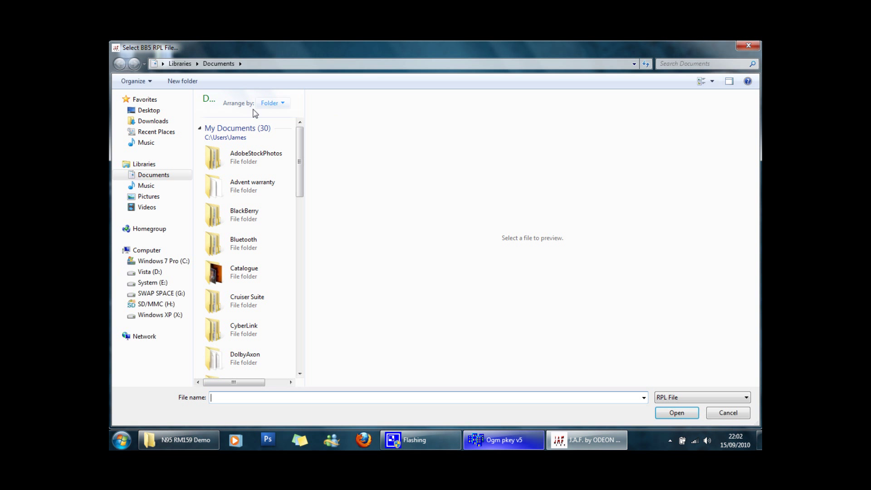
left_click(148, 111)
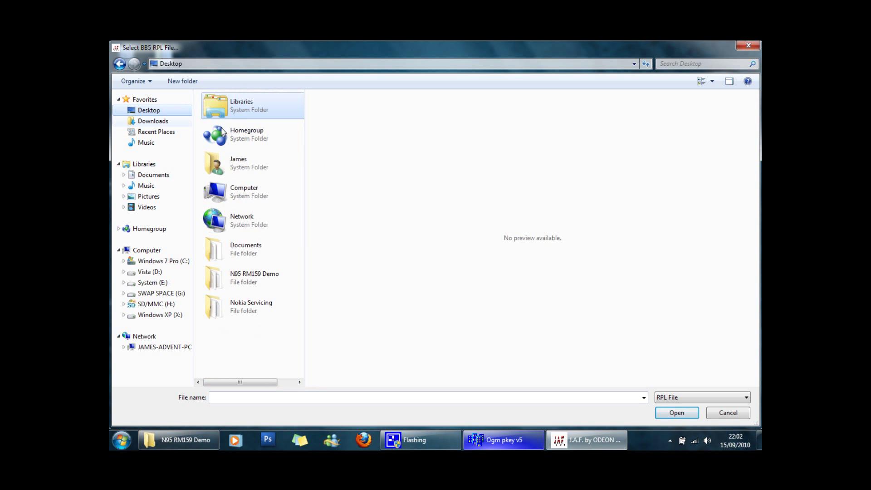
double_click(245, 279)
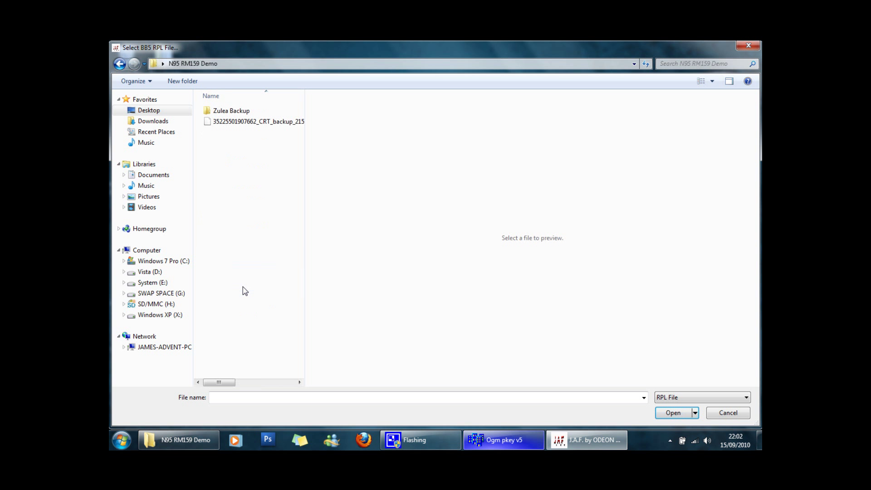
double_click(226, 125)
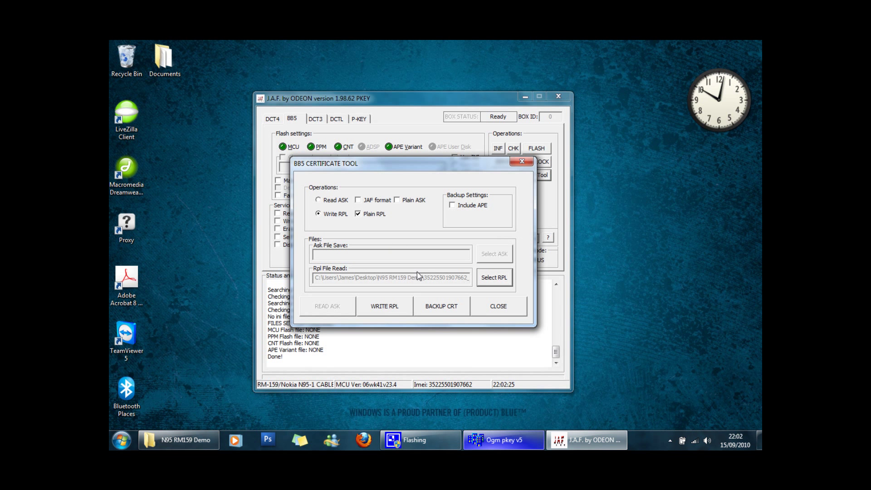
left_click(395, 318)
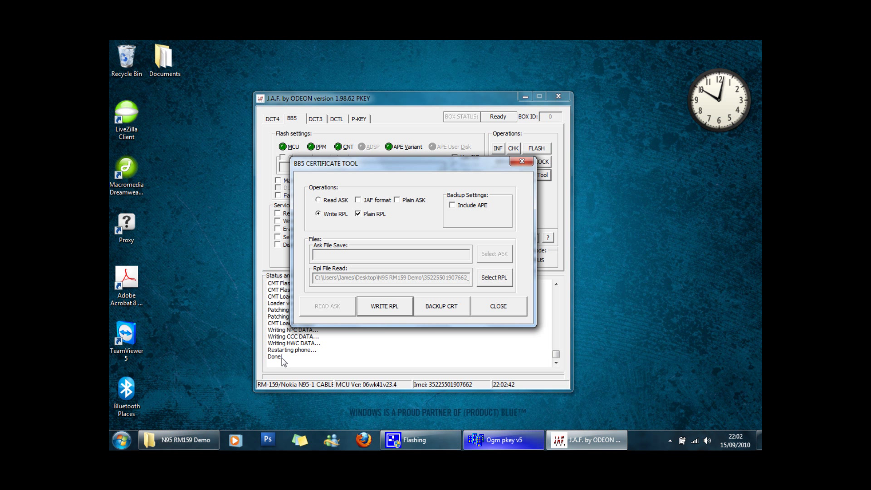
left_click(481, 312)
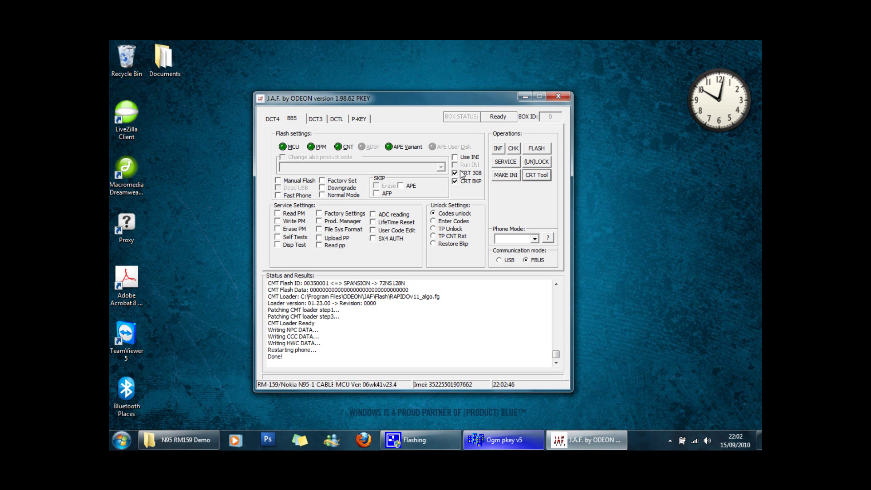
Step: Run JAF's Write PM service with the CRT backup PM file from "N95 RM159 Demo", accepting the warning, and check the write log
left_click(279, 222)
left_click(496, 165)
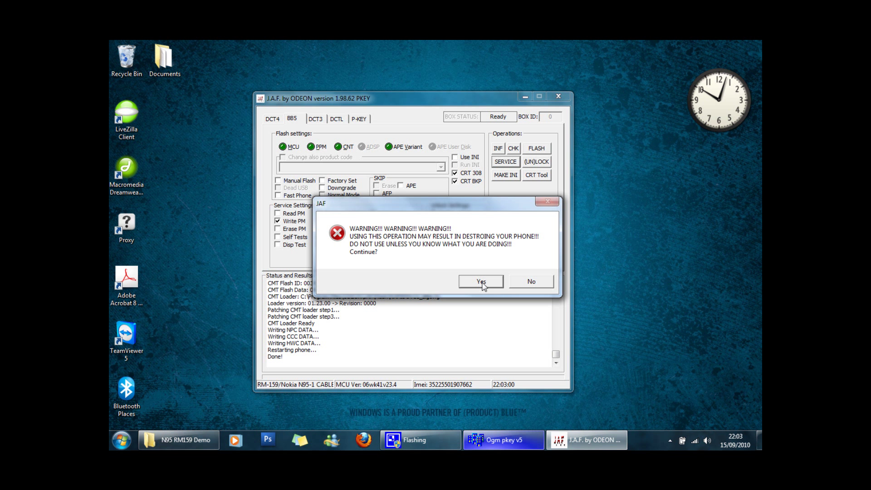
left_click(481, 281)
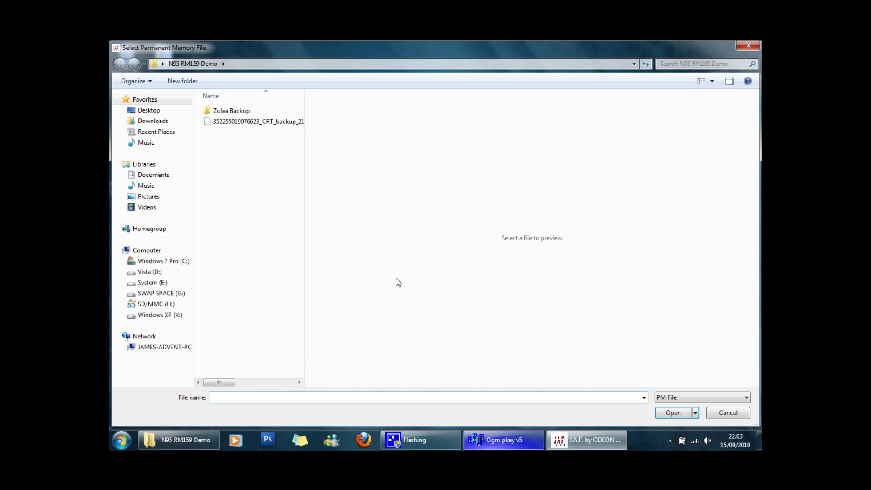
left_click(253, 123)
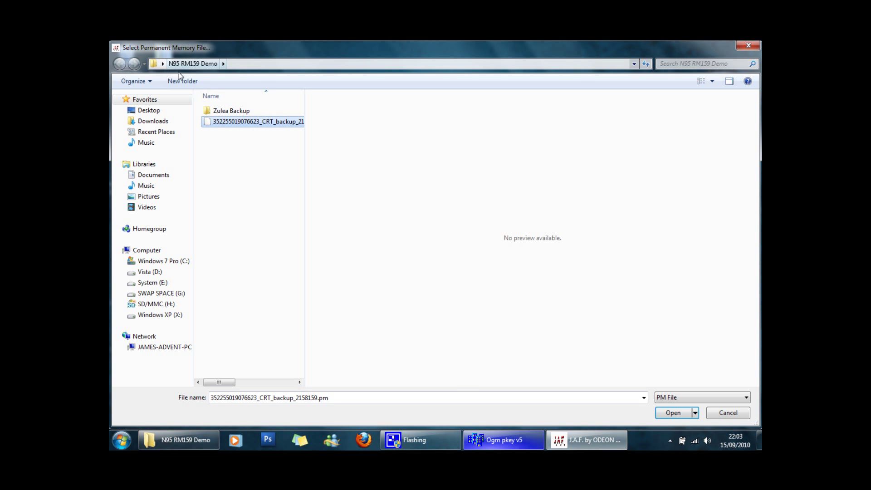
double_click(228, 122)
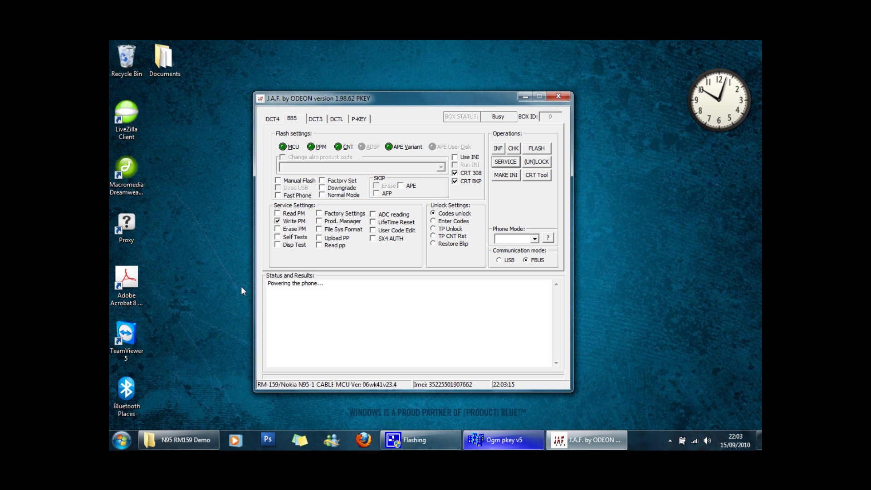
double_click(275, 297)
left_click_drag(298, 299, 370, 296)
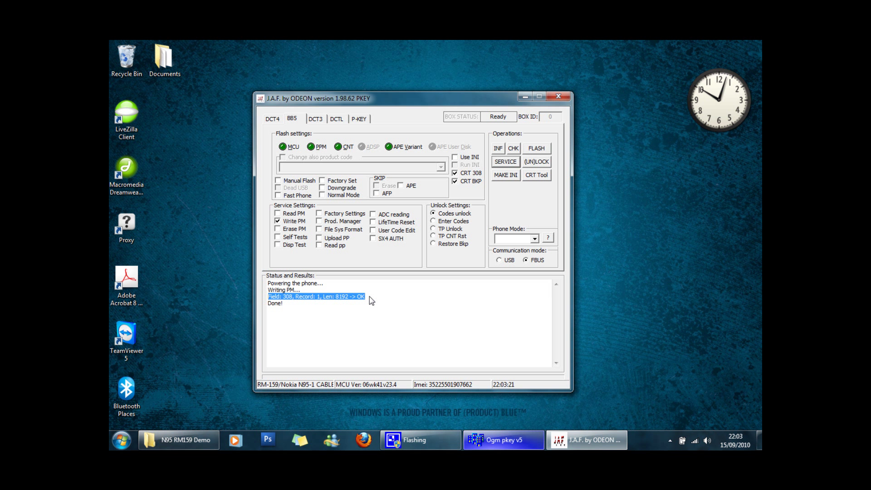
left_click_drag(285, 303, 268, 290)
left_click(300, 306)
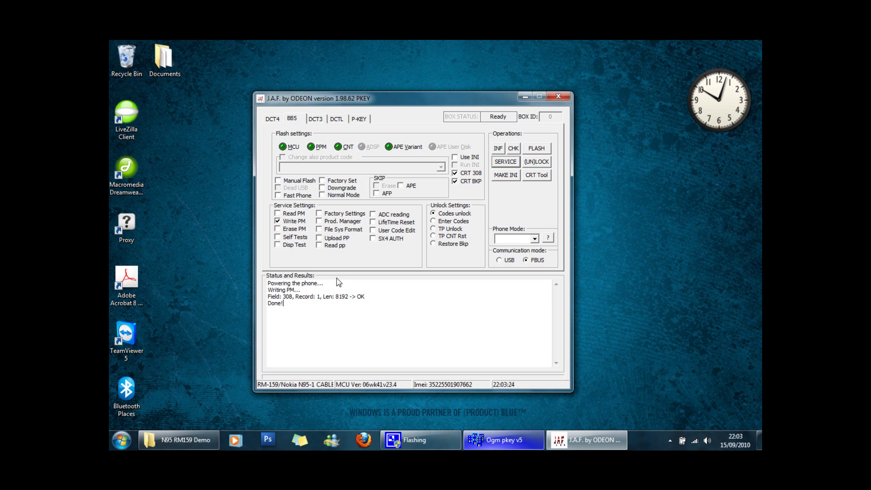
Step: Close JAF, start it again from the PKEY emulator and return it to BB5 mode
left_click(557, 97)
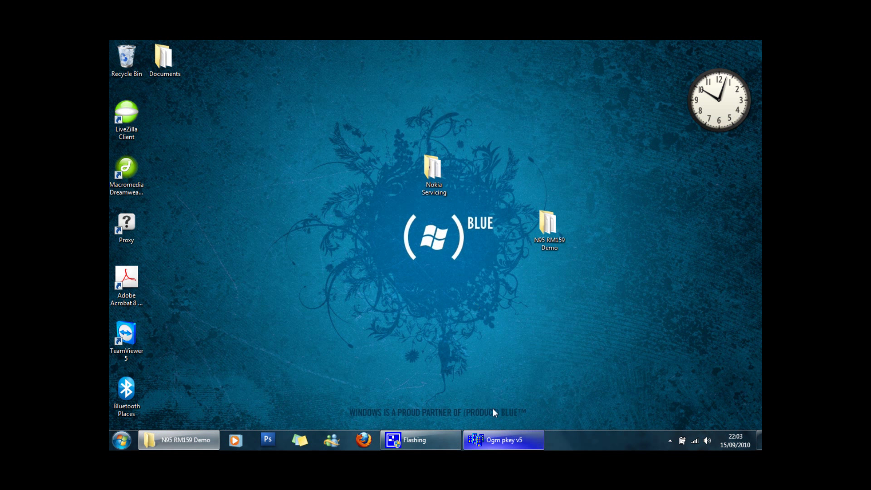
left_click(504, 440)
left_click(436, 103)
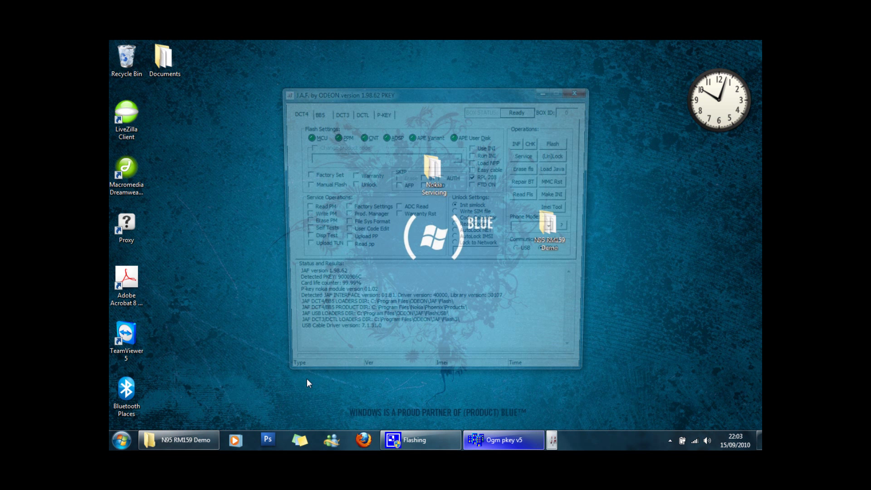
left_click(311, 115)
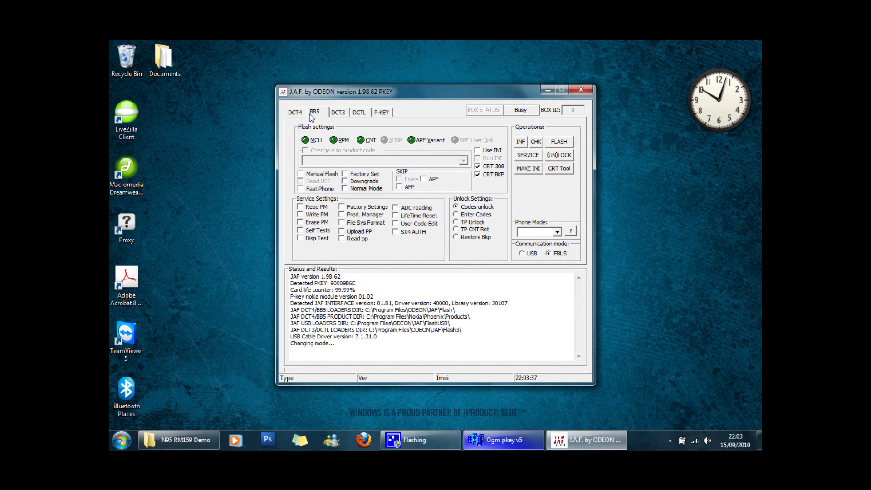
Step: Read the phone's information again in JAF and examine the restored provider key, provider and lock blocks in the log
left_click(520, 142)
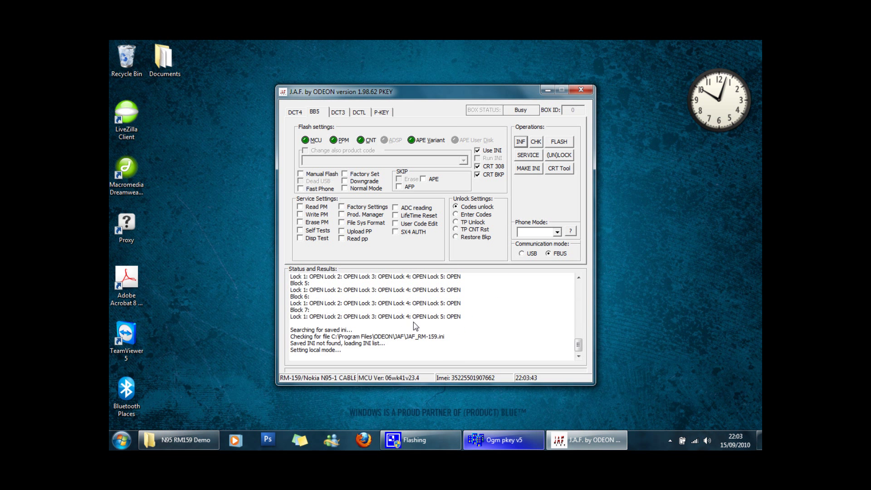
left_click_drag(578, 342, 578, 321)
left_click_drag(405, 313, 289, 313)
left_click_drag(417, 309, 393, 308)
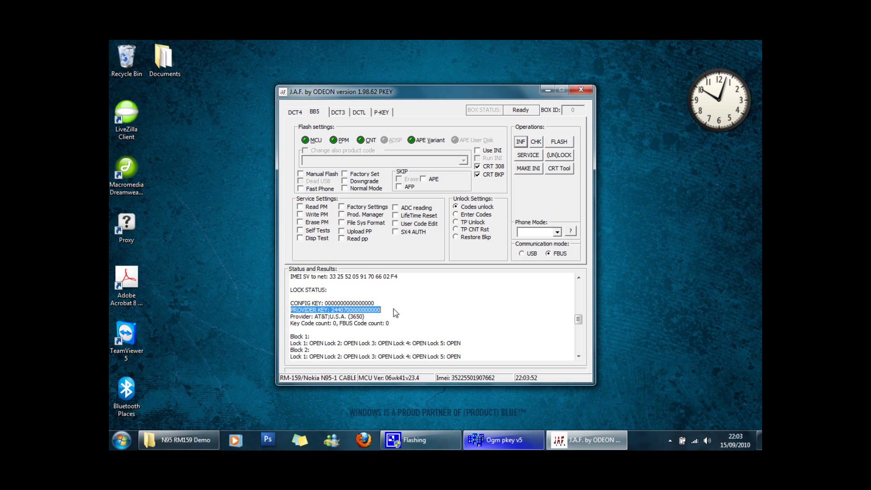
left_click(393, 308)
scroll(437, 308, "down", 2)
scroll(437, 311, "down", 5)
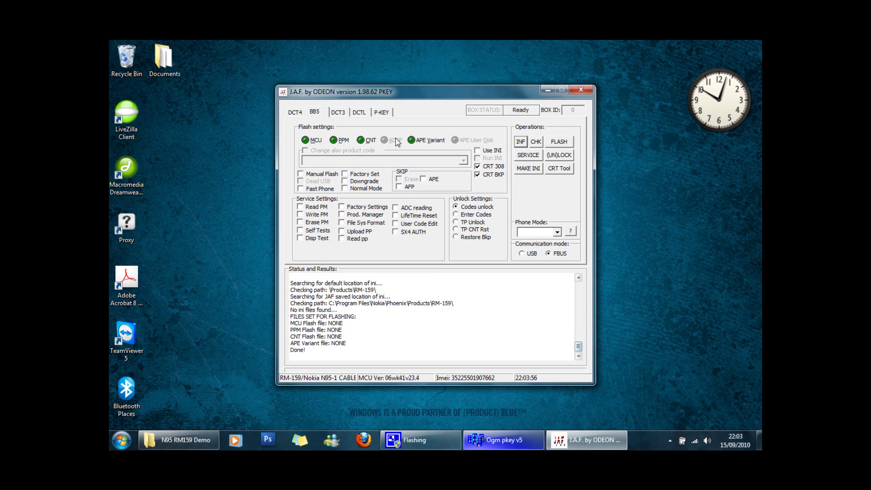
left_click_drag(375, 92, 374, 84)
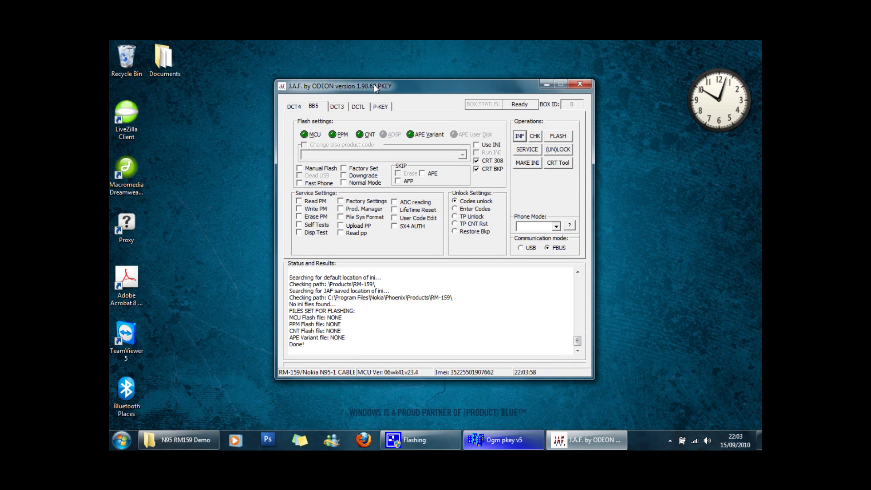
left_click_drag(499, 84, 495, 84)
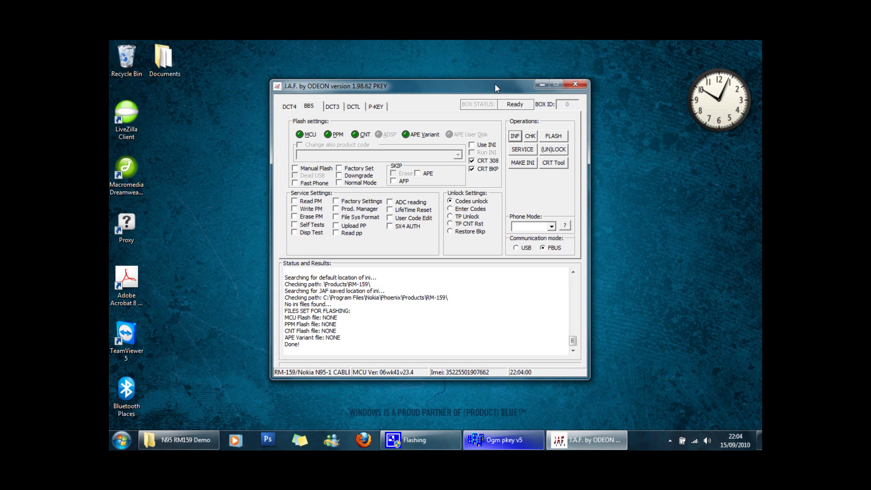